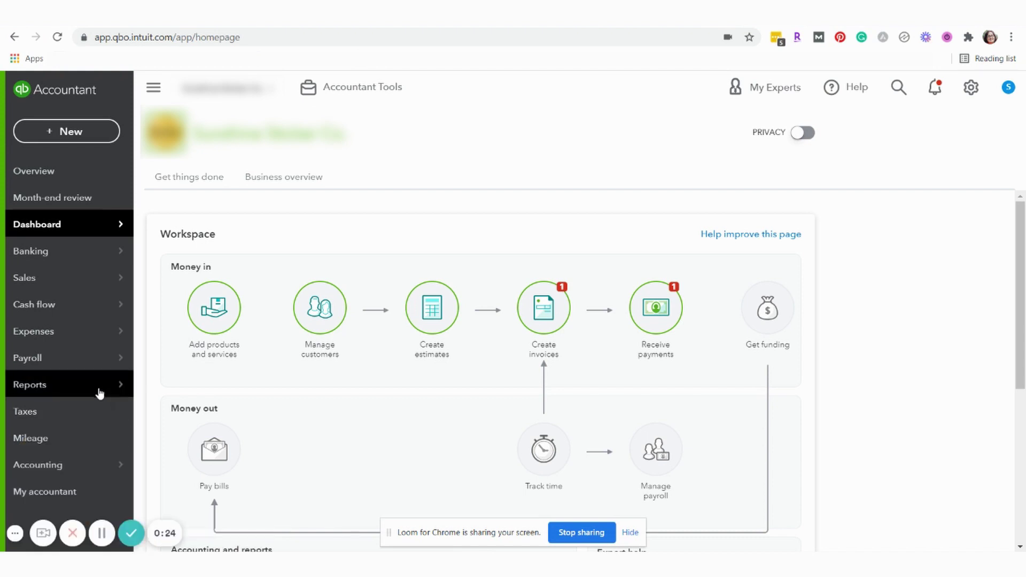
Open the July 2021 Balance Sheet and scroll to Etsy Sales Tax Clearing at 6.13.
{"action": "mouse_move", "coordinate": [100, 393]}
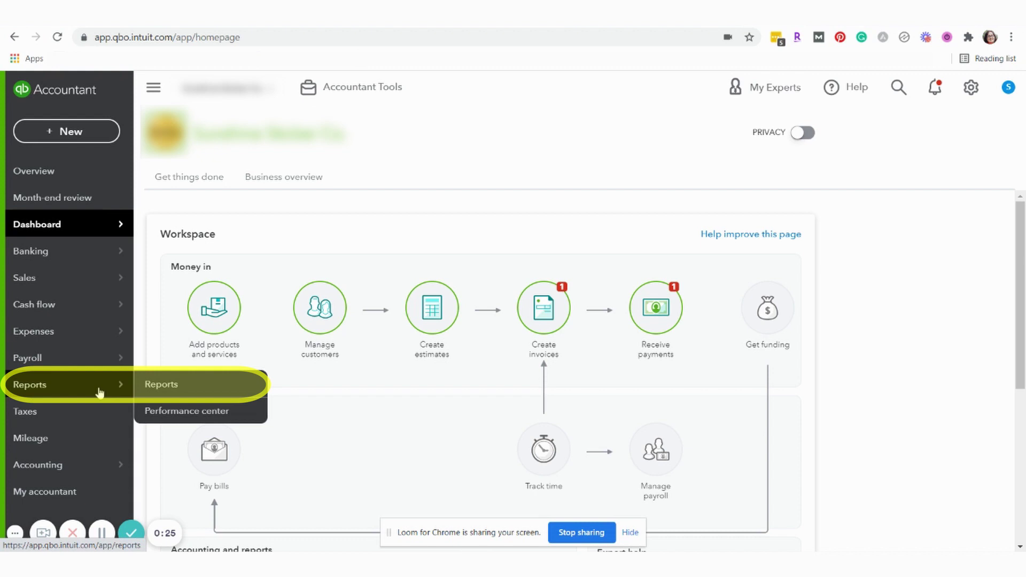
{"action": "left_click", "coordinate": [159, 386]}
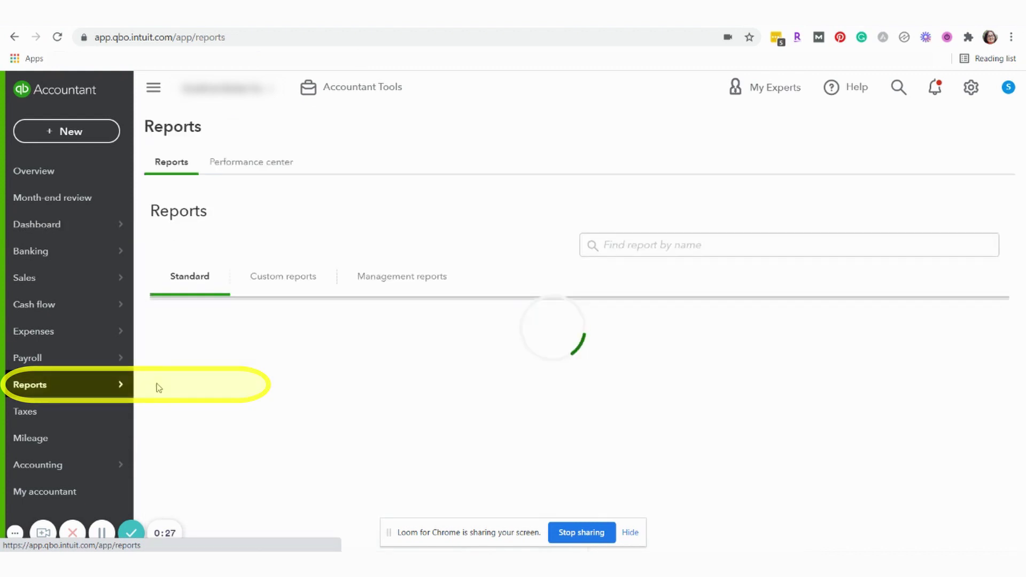
{"action": "left_click", "coordinate": [248, 406]}
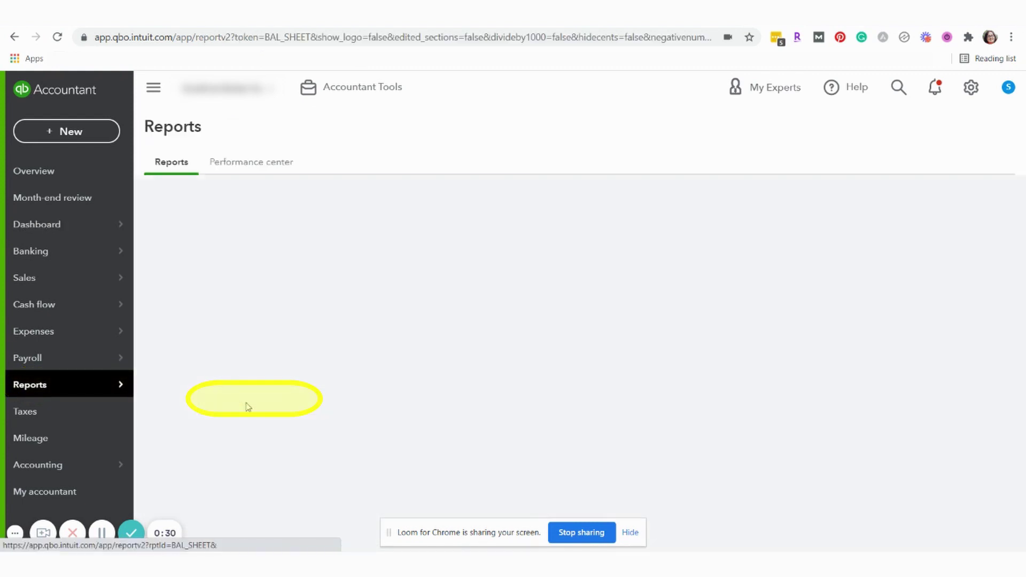
{"action": "scroll", "coordinate": [247, 407], "scroll_direction": "down", "scroll_amount": 3}
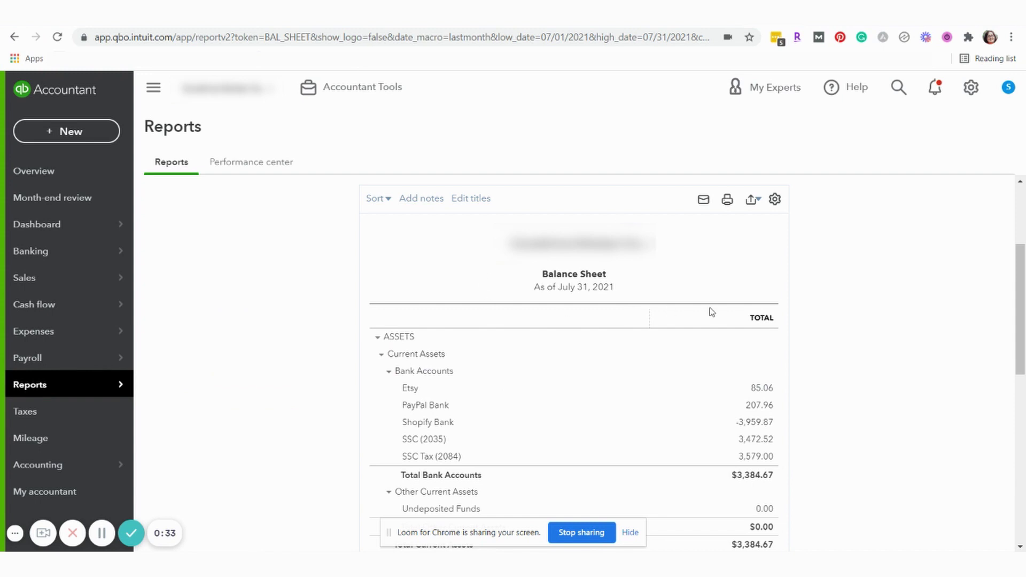
{"action": "left_click_drag", "start_coordinate": [1022, 258], "coordinate": [1022, 197]}
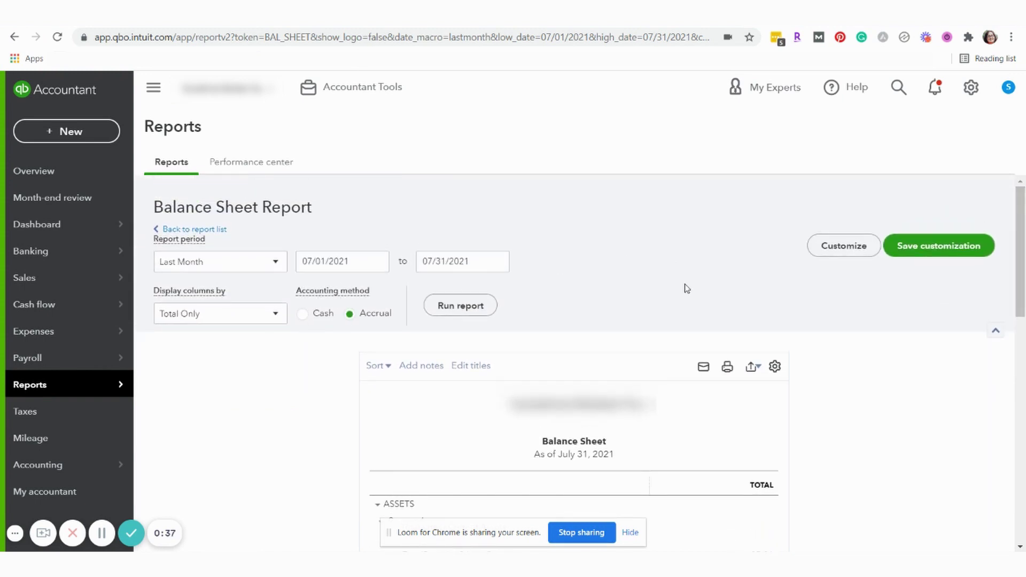
{"action": "left_click_drag", "start_coordinate": [1023, 243], "coordinate": [1022, 394]}
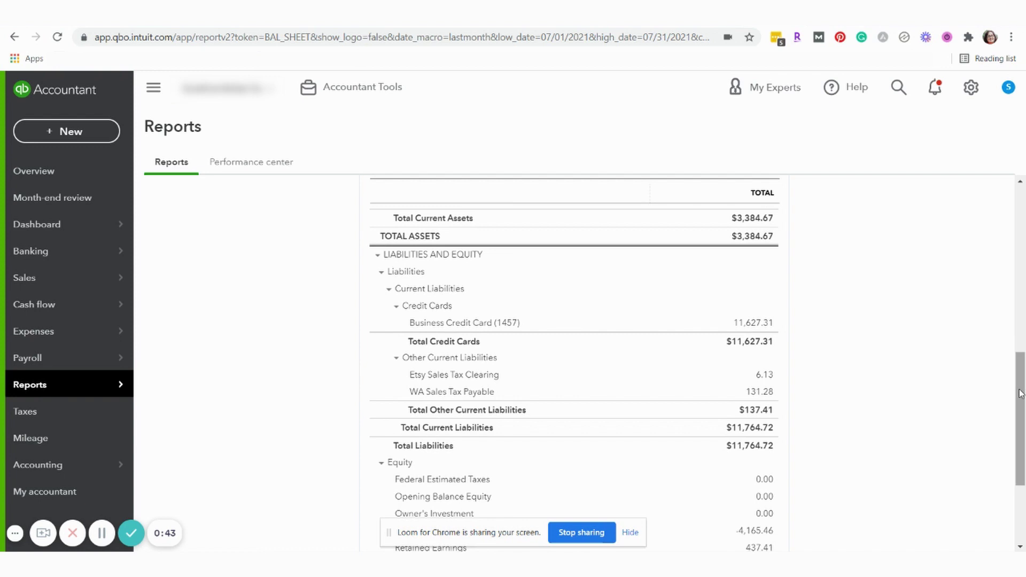
Drill into the 6.13 clearing balance and open the $22.57 Etsy receipt behind its 1.54 entry.
{"action": "left_click", "coordinate": [765, 376]}
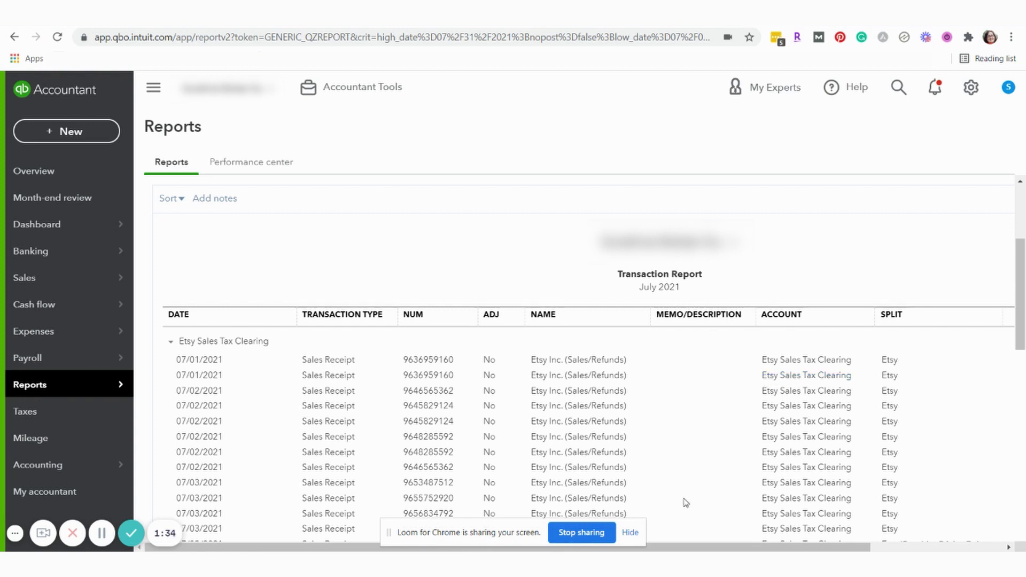
{"action": "scroll", "coordinate": [658, 548], "scroll_direction": "right", "scroll_amount": 3}
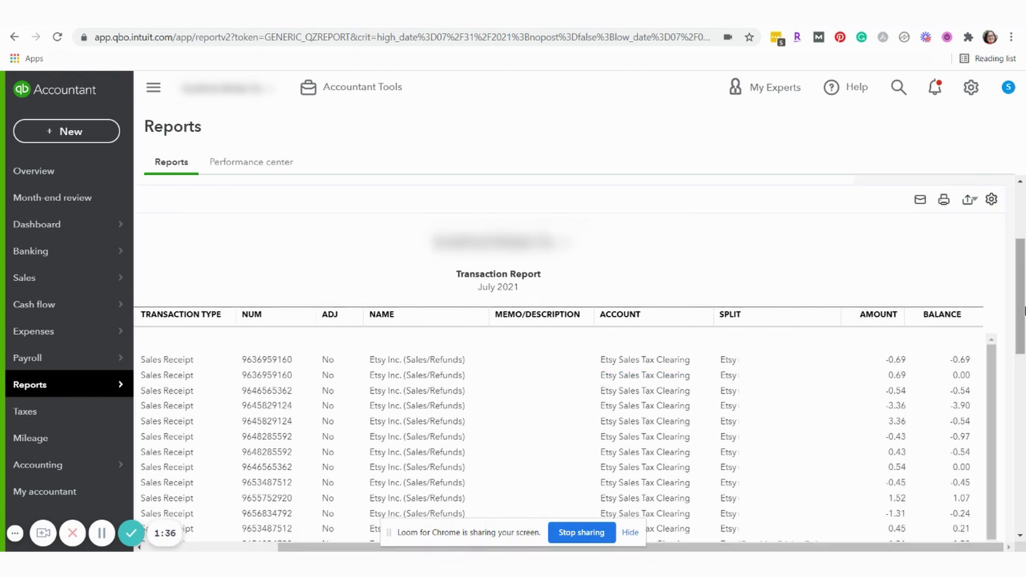
{"action": "left_click_drag", "start_coordinate": [1024, 280], "coordinate": [1024, 304]}
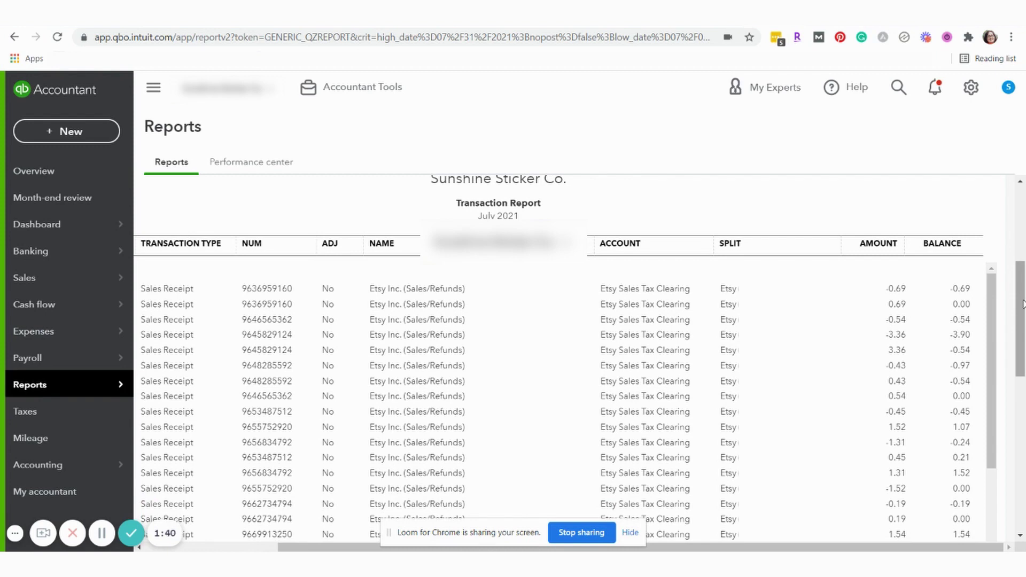
{"action": "scroll", "coordinate": [1024, 304], "scroll_direction": "down", "scroll_amount": 2}
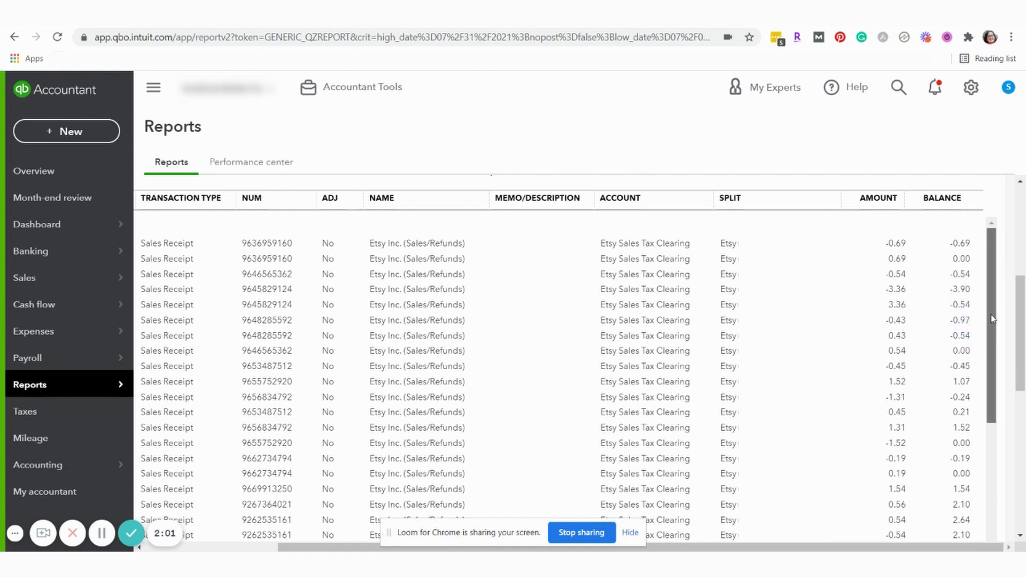
{"action": "left_click_drag", "start_coordinate": [991, 315], "coordinate": [997, 374]}
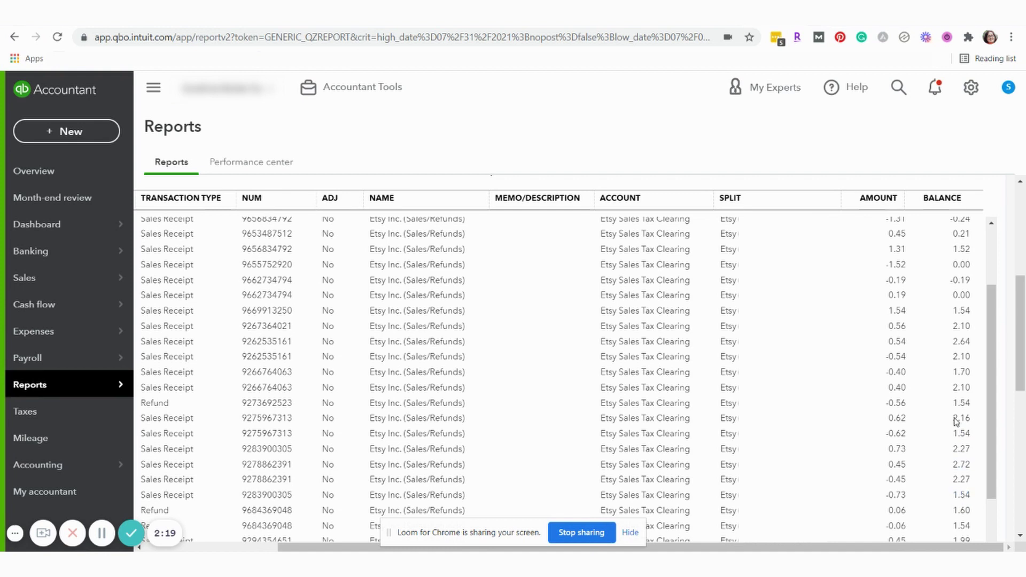
{"action": "left_click", "coordinate": [900, 314]}
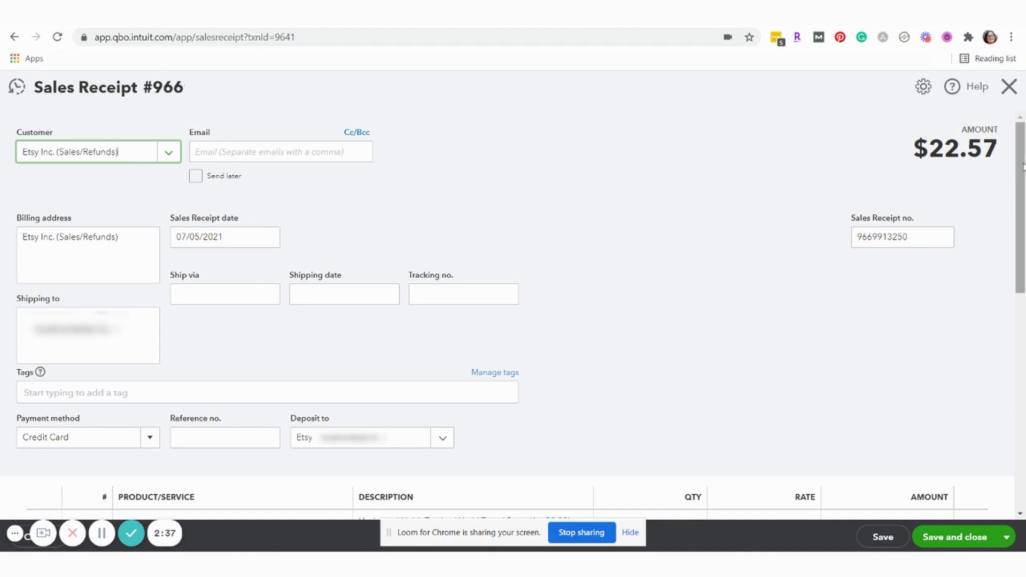
Put Etsy-QBO:Sales Tax Remitted at -1.54 on line 5, bringing the receipt to $21.03, and save.
{"action": "left_click_drag", "start_coordinate": [1024, 167], "coordinate": [1023, 250]}
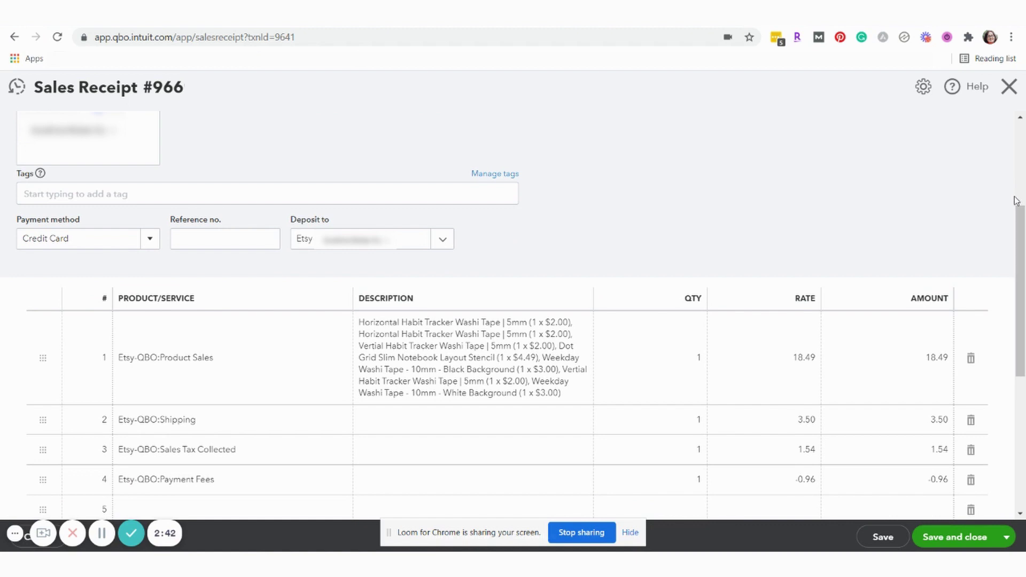
{"action": "left_click_drag", "start_coordinate": [1018, 209], "coordinate": [1023, 296]}
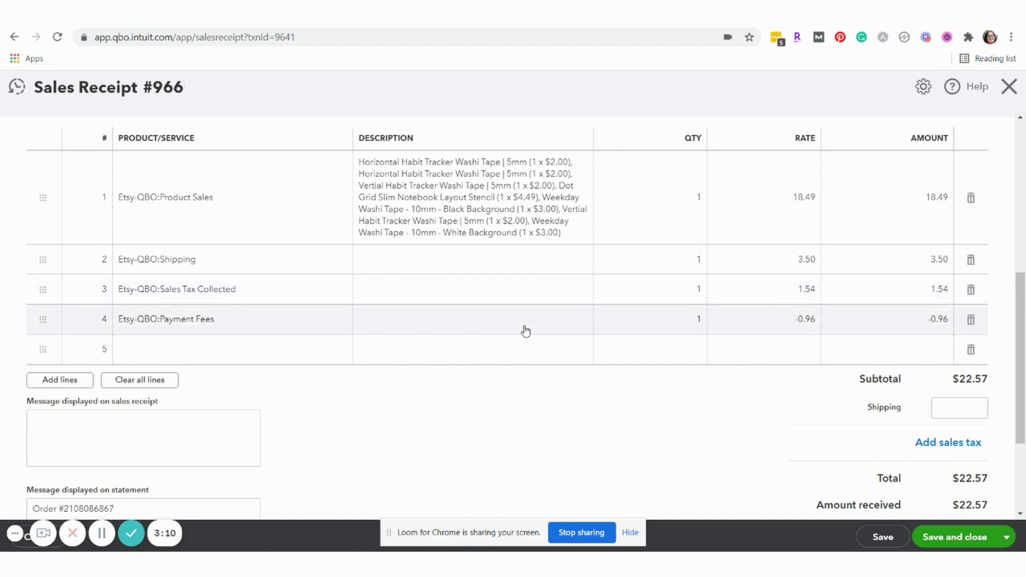
{"action": "left_click", "coordinate": [330, 352]}
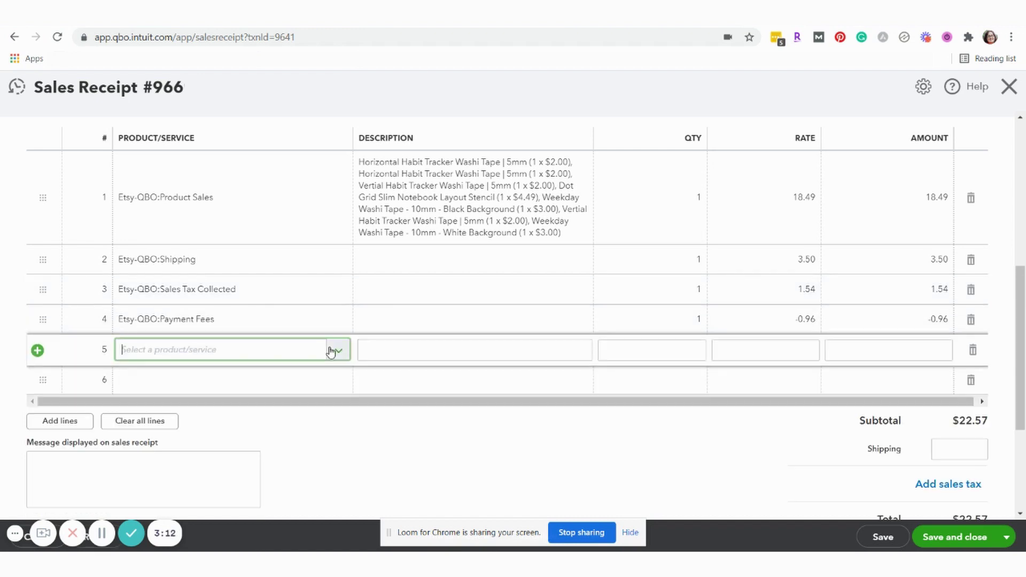
{"action": "type", "text": "sal"}
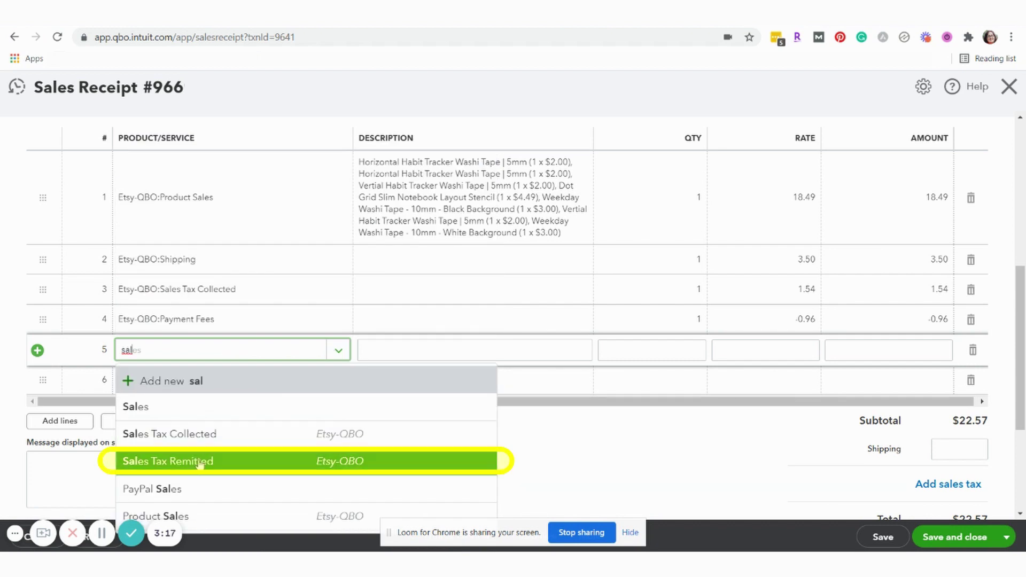
{"action": "left_click", "coordinate": [201, 462]}
{"action": "left_click", "coordinate": [945, 349]}
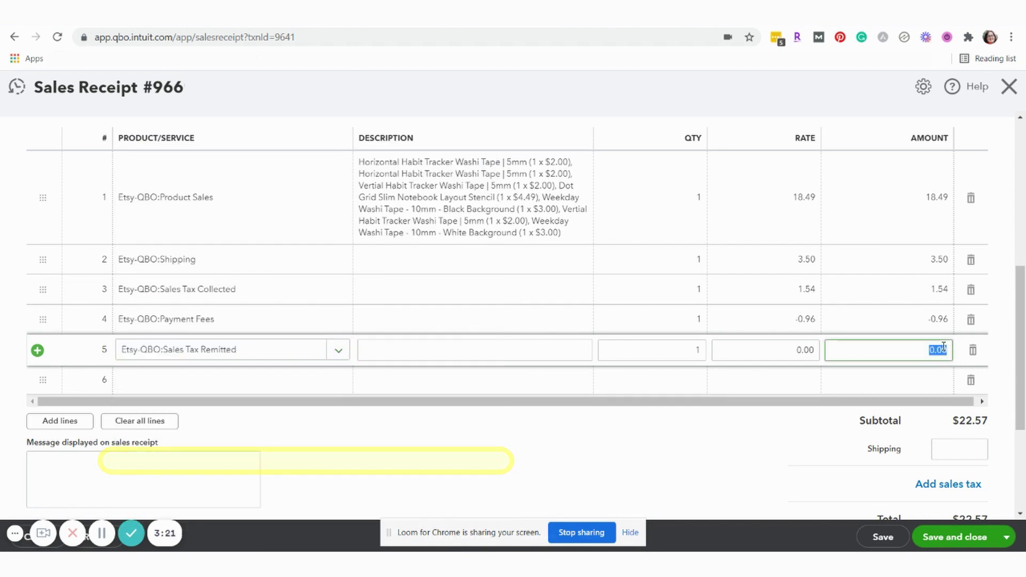
{"action": "type", "text": "-1.54"}
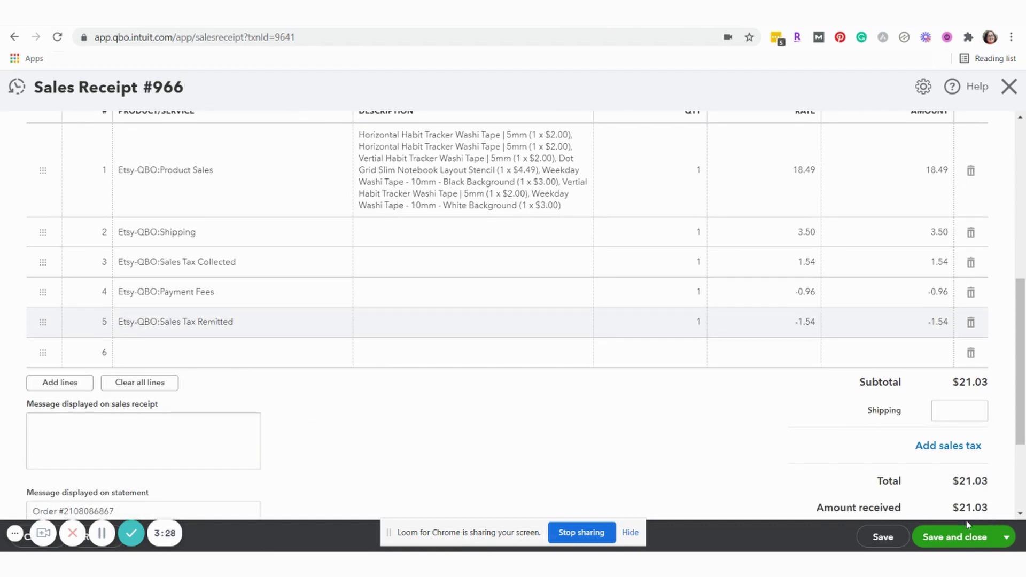
{"action": "left_click", "coordinate": [945, 537]}
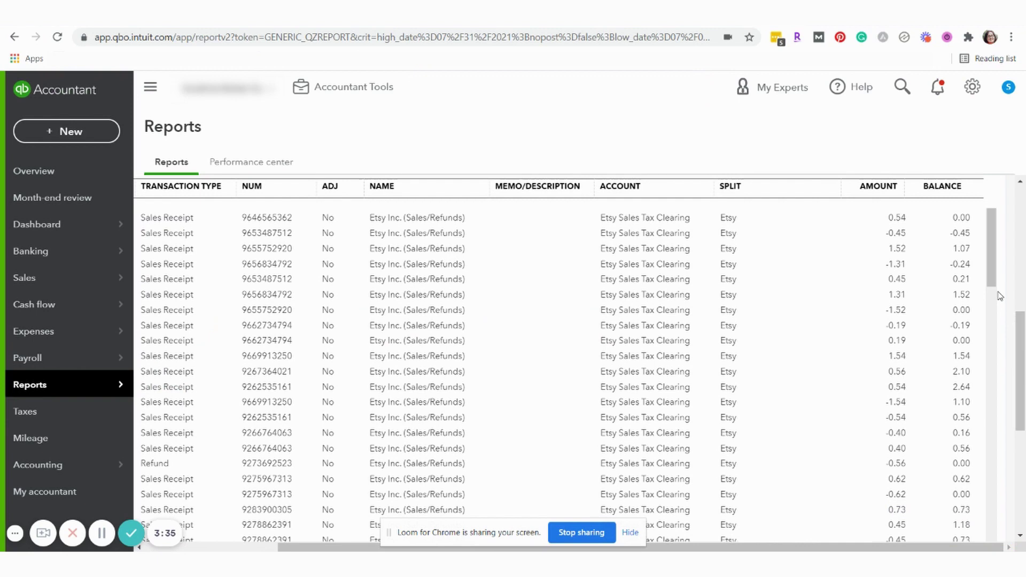
Open Sales Receipt #933 ($79.38, 07/14/2021) from the 4.59 entry in the clearing report.
{"action": "scroll", "coordinate": [994, 267], "scroll_direction": "down", "scroll_amount": 3}
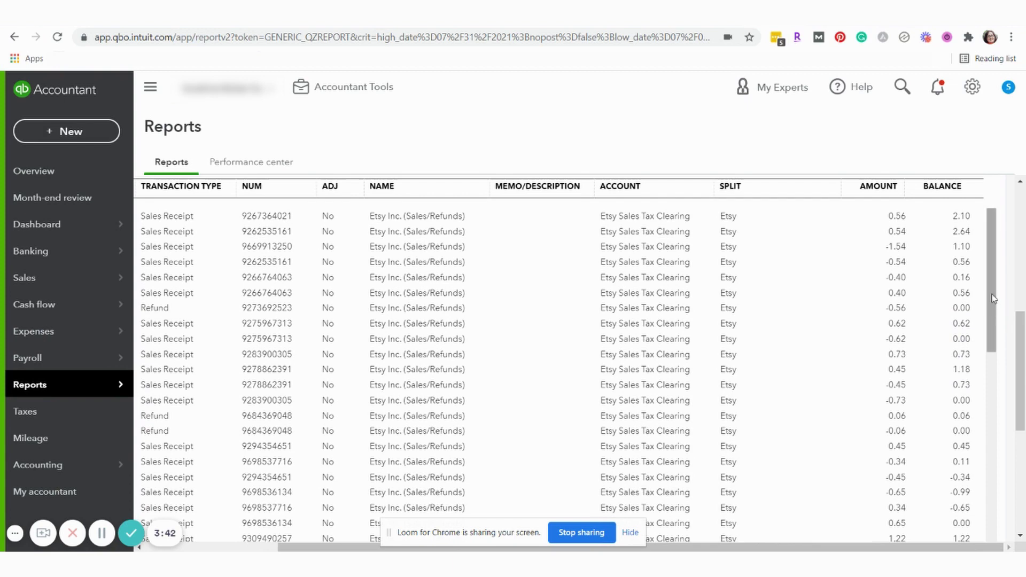
{"action": "scroll", "coordinate": [992, 321], "scroll_direction": "down", "scroll_amount": 3}
{"action": "left_click_drag", "start_coordinate": [989, 346], "coordinate": [994, 409]}
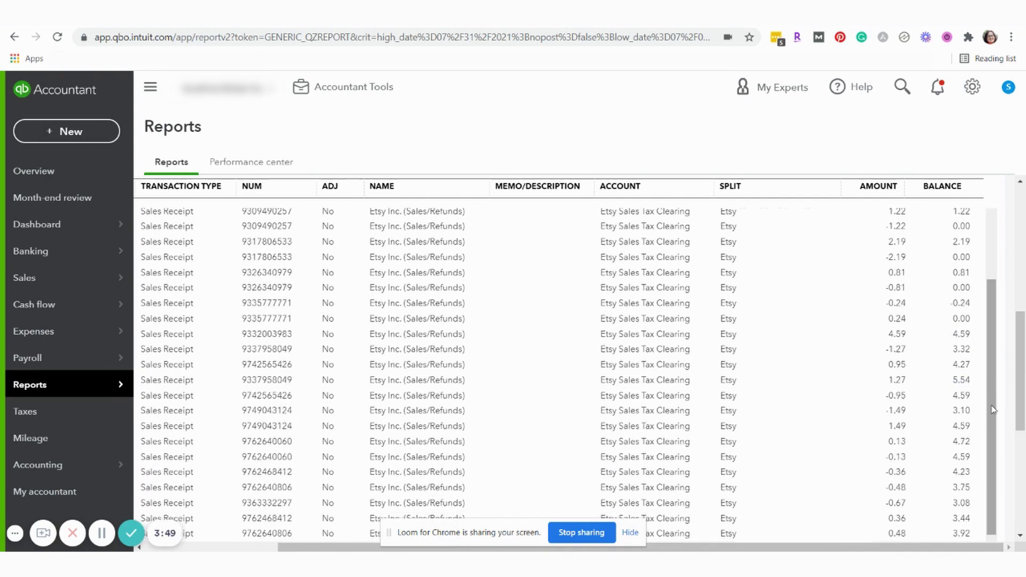
{"action": "left_click", "coordinate": [902, 336]}
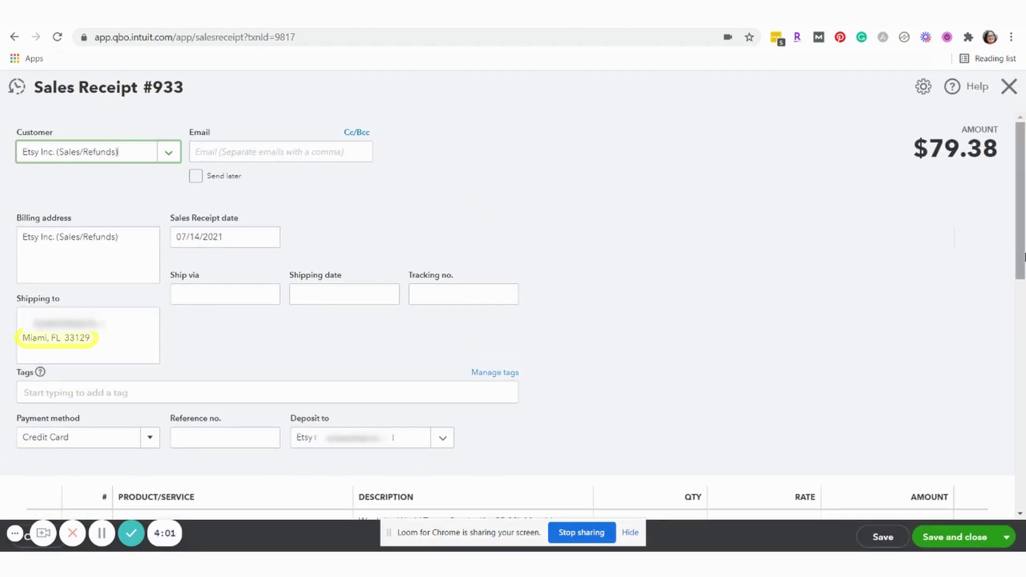
Add line 5 as Etsy-QBO:Sales Tax Remitted at -4.59, making receipt #933 $74.79, and save.
{"action": "scroll", "coordinate": [1021, 218], "scroll_direction": "down", "scroll_amount": 1}
{"action": "left_click_drag", "start_coordinate": [1021, 218], "coordinate": [1021, 332]}
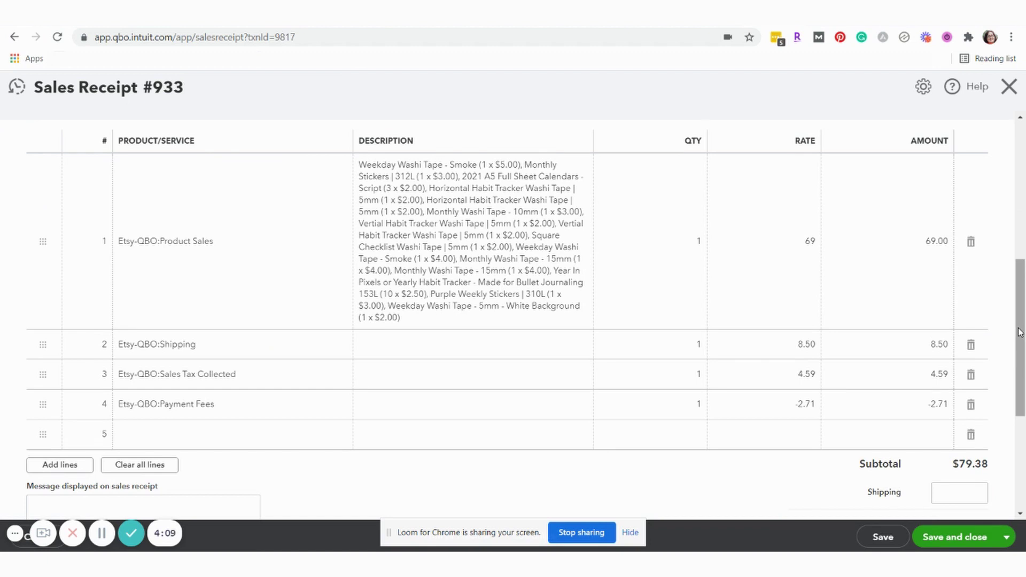
{"action": "left_click", "coordinate": [244, 435]}
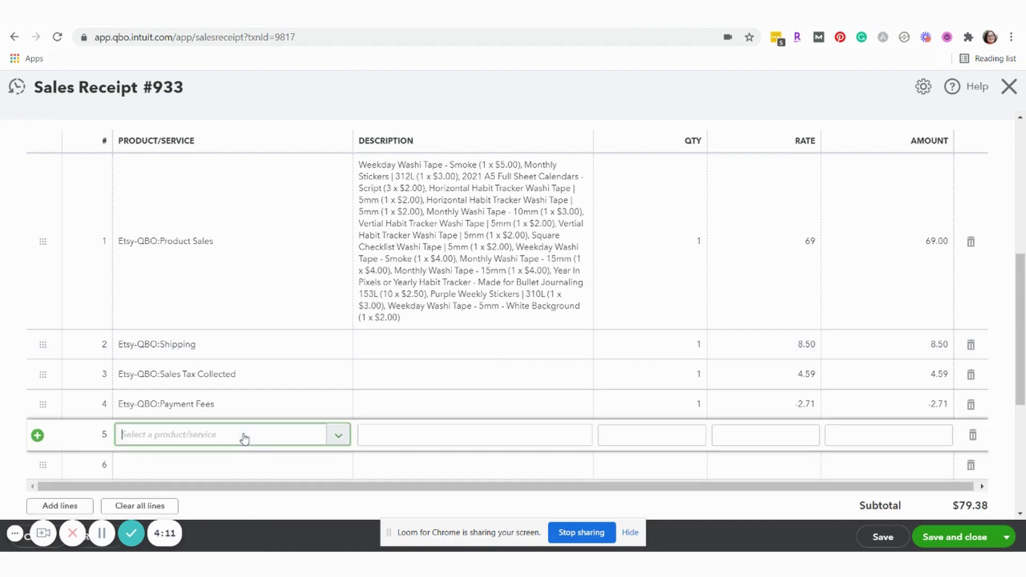
{"action": "type", "text": "sal"}
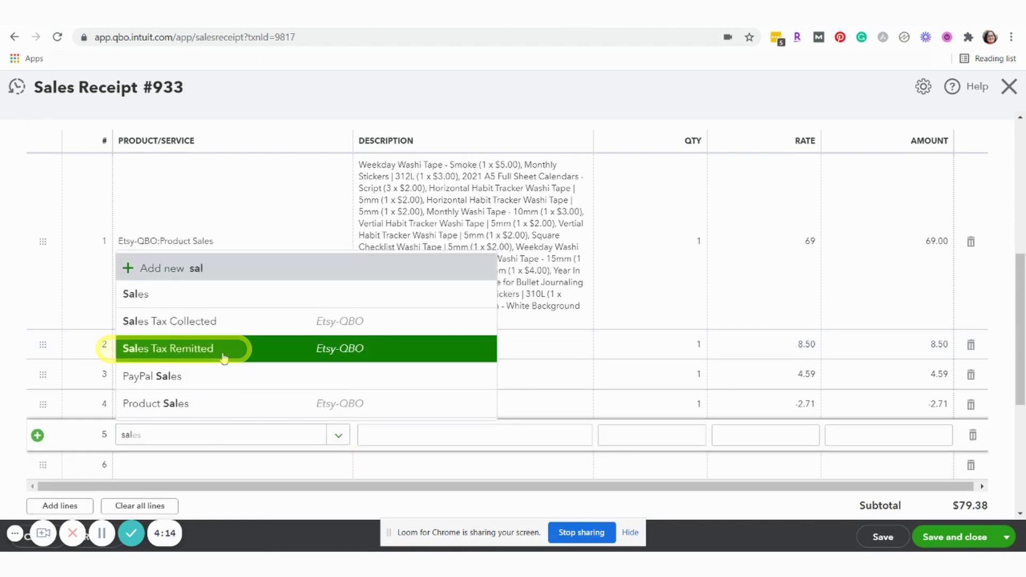
{"action": "left_click", "coordinate": [224, 362]}
{"action": "left_click", "coordinate": [877, 436]}
{"action": "type", "text": "-4.59"}
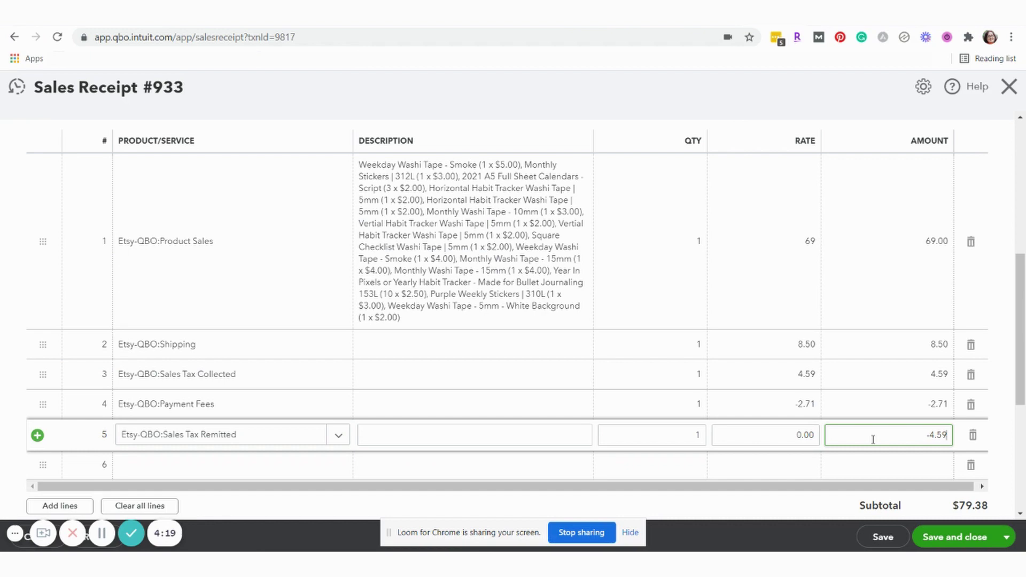
{"action": "scroll", "coordinate": [909, 481], "scroll_direction": "down", "scroll_amount": 2}
{"action": "left_click", "coordinate": [953, 538]}
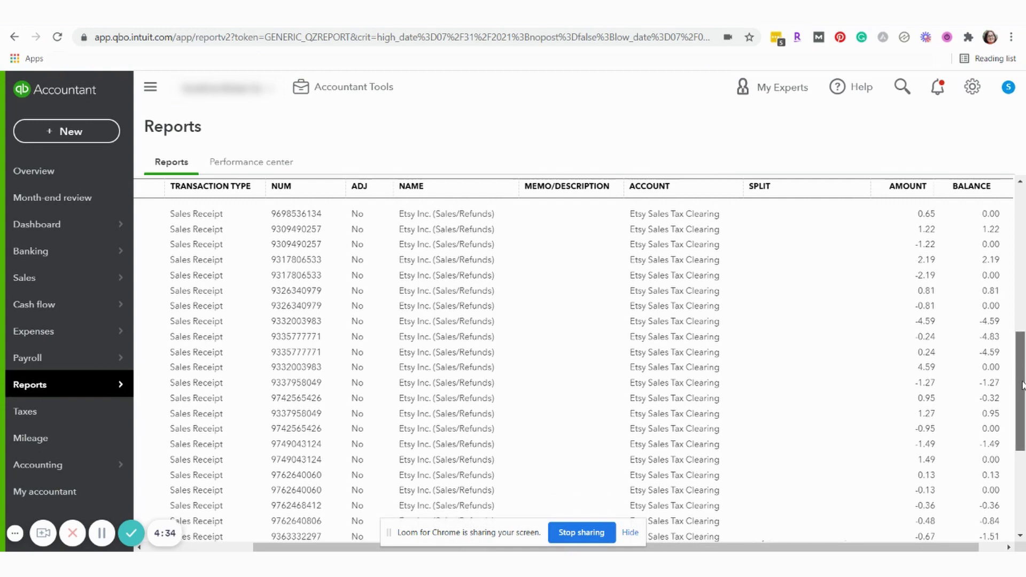
Scroll the Etsy Sales Tax Clearing transaction report to confirm its entries total $0.00.
{"action": "left_click_drag", "start_coordinate": [1021, 374], "coordinate": [1020, 469]}
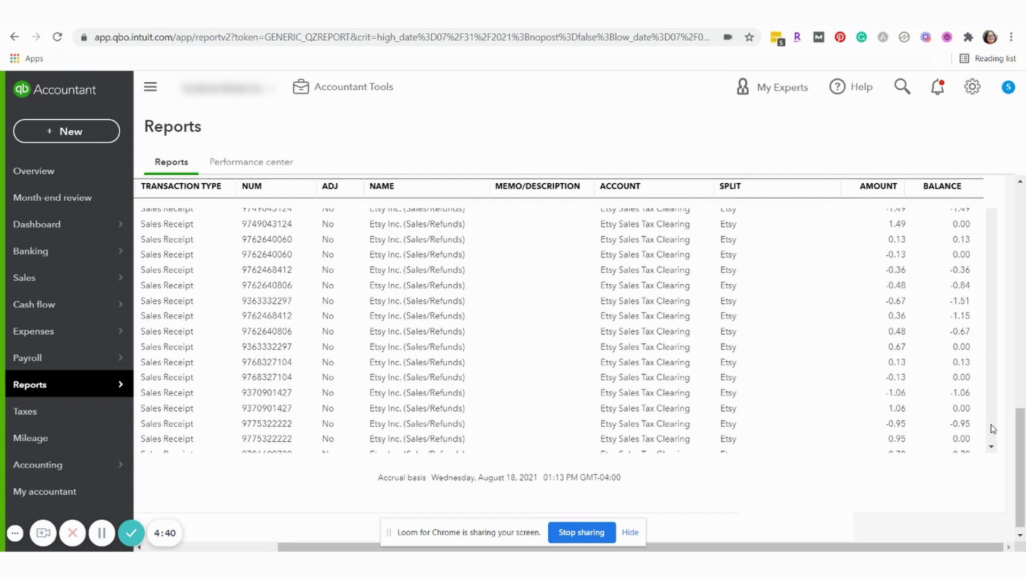
{"action": "scroll", "coordinate": [990, 429], "scroll_direction": "down", "scroll_amount": 5}
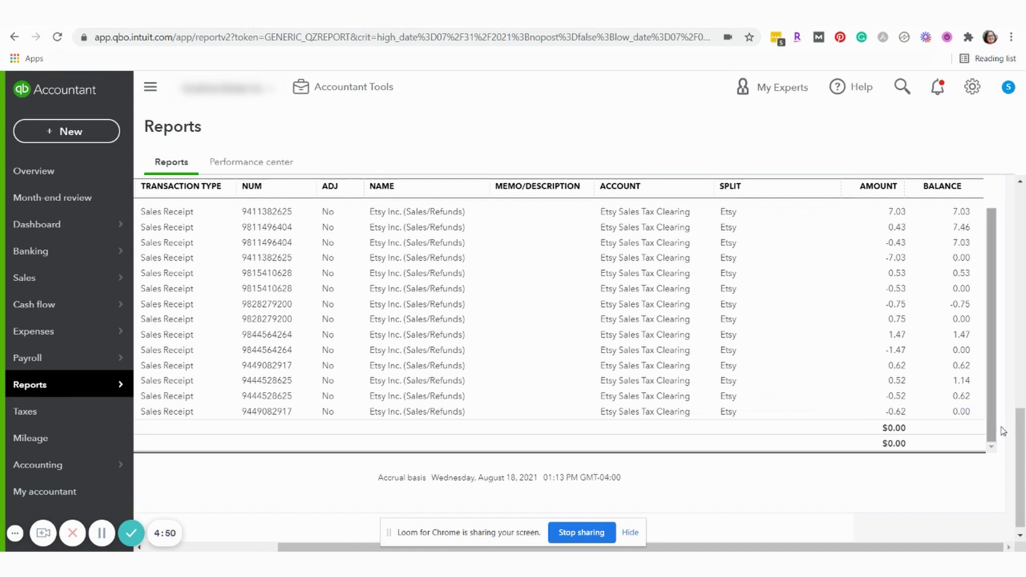
{"action": "scroll", "coordinate": [1022, 445], "scroll_direction": "up", "scroll_amount": 6}
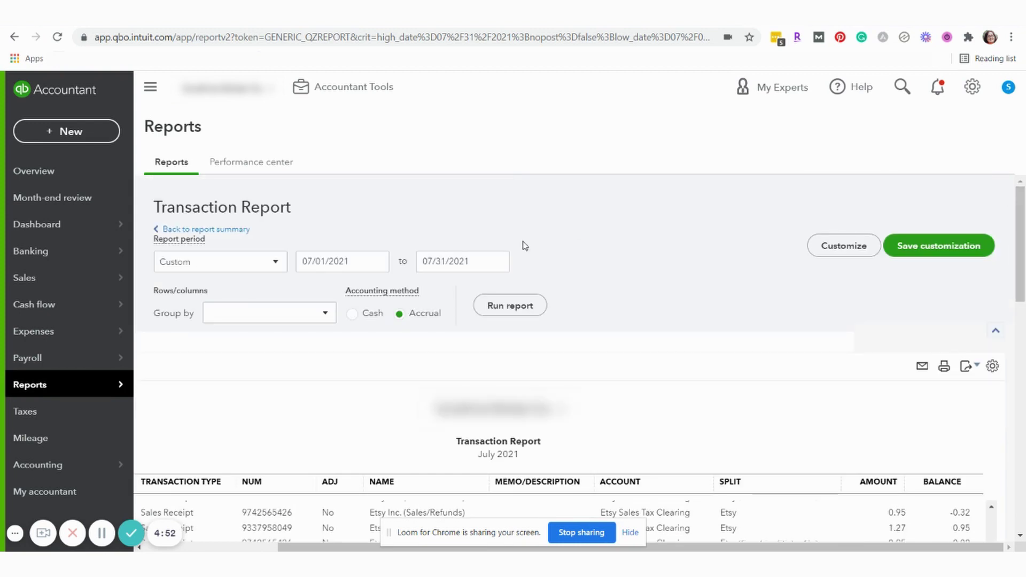
{"action": "left_click", "coordinate": [233, 230]}
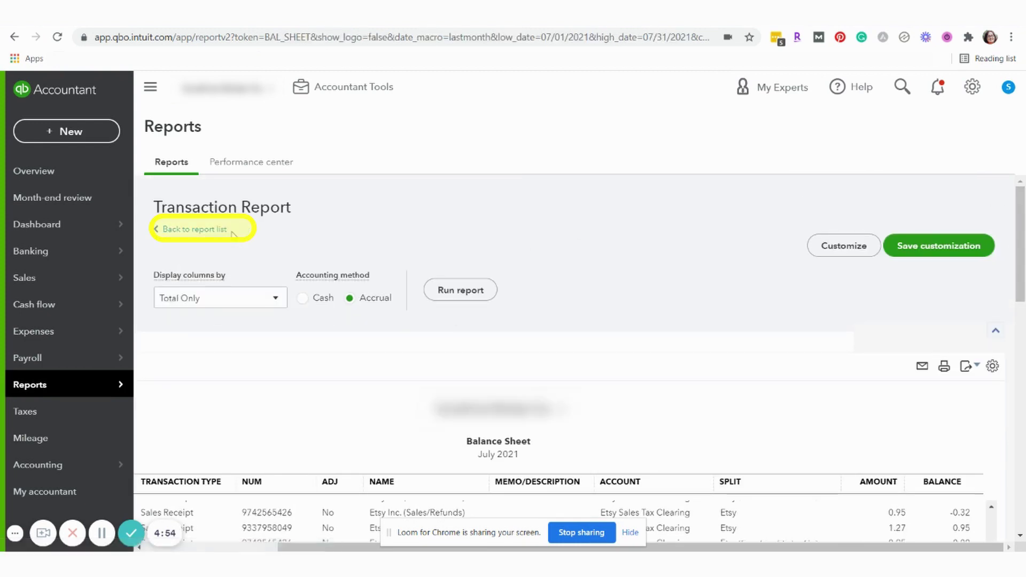
{"action": "scroll", "coordinate": [897, 359], "scroll_direction": "down", "scroll_amount": 8}
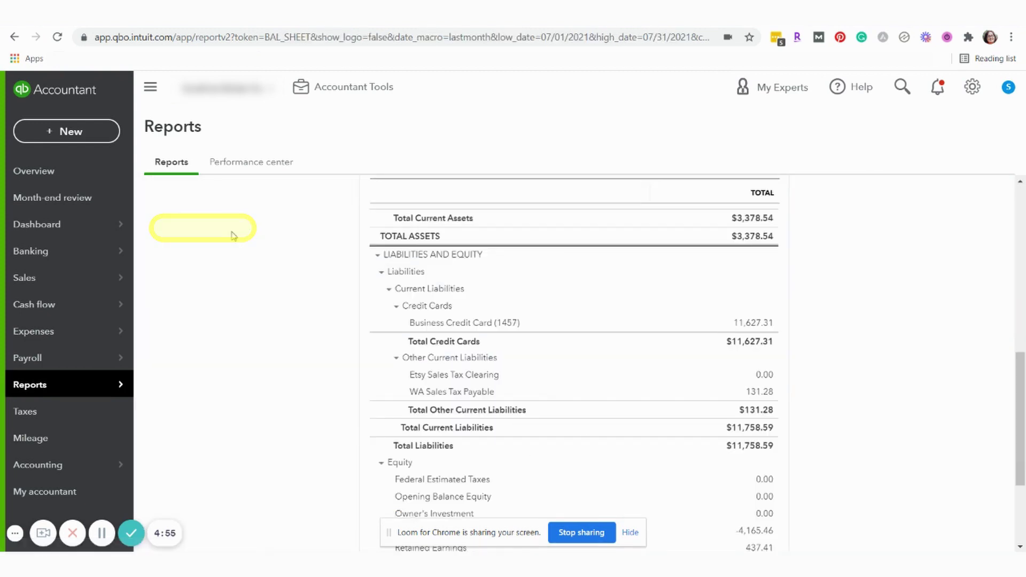
{"action": "left_click", "coordinate": [761, 376]}
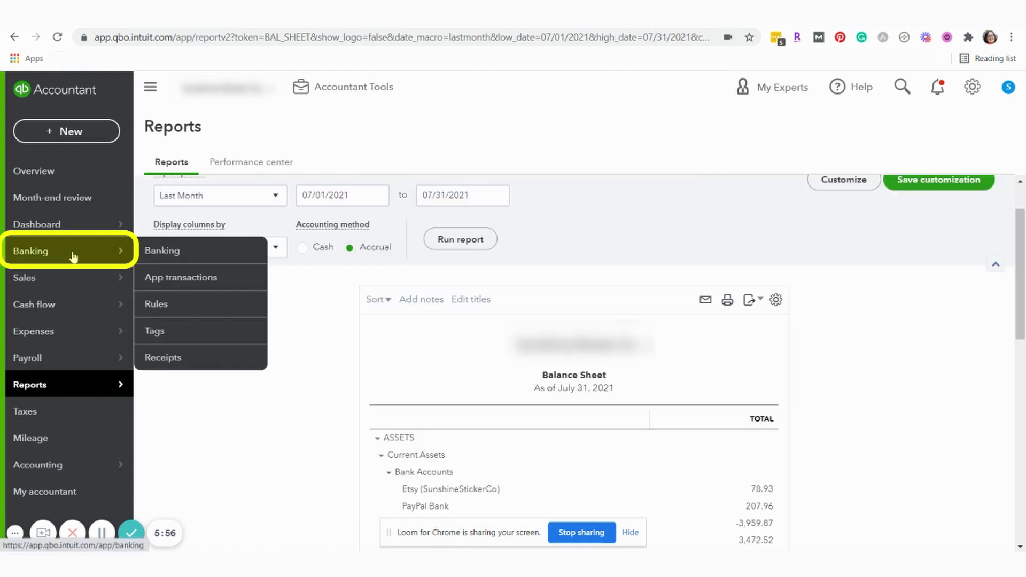
Open Banking and scroll the PayPal Bank For review list of 105 transactions.
{"action": "left_click", "coordinate": [72, 254]}
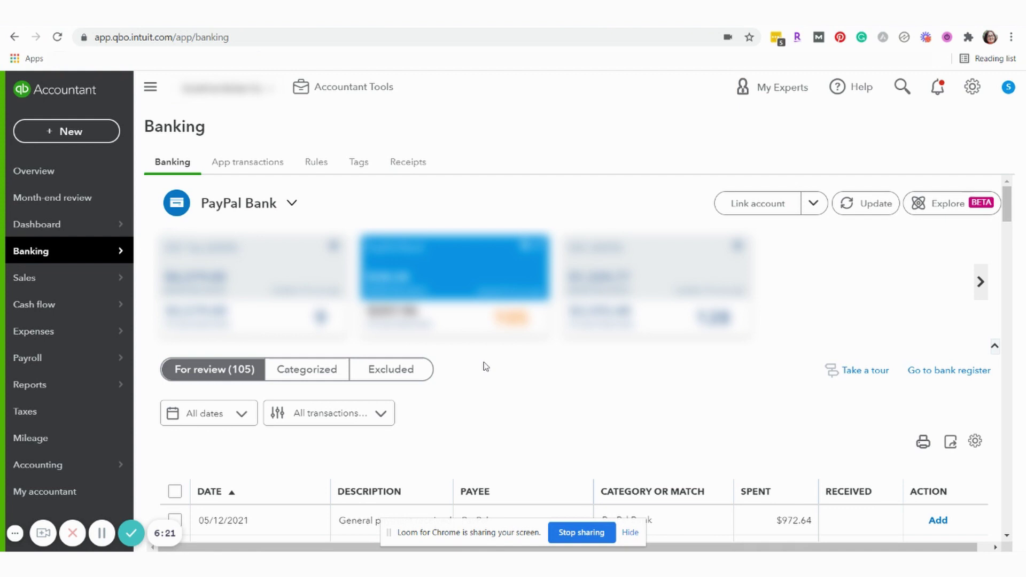
{"action": "left_click_drag", "start_coordinate": [1009, 206], "coordinate": [1014, 236]}
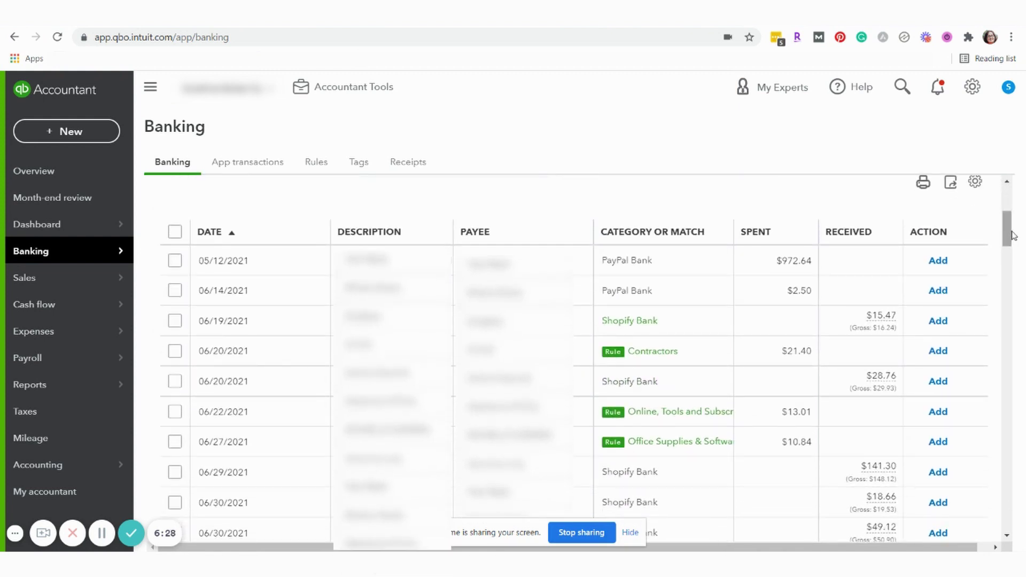
{"action": "scroll", "coordinate": [994, 252], "scroll_direction": "down", "scroll_amount": 3}
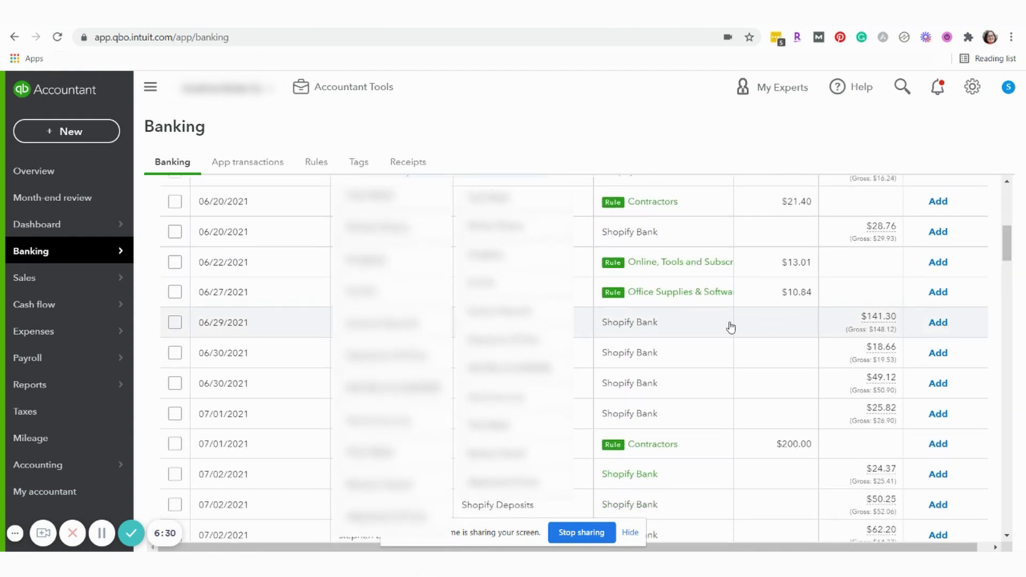
{"action": "left_click", "coordinate": [688, 328]}
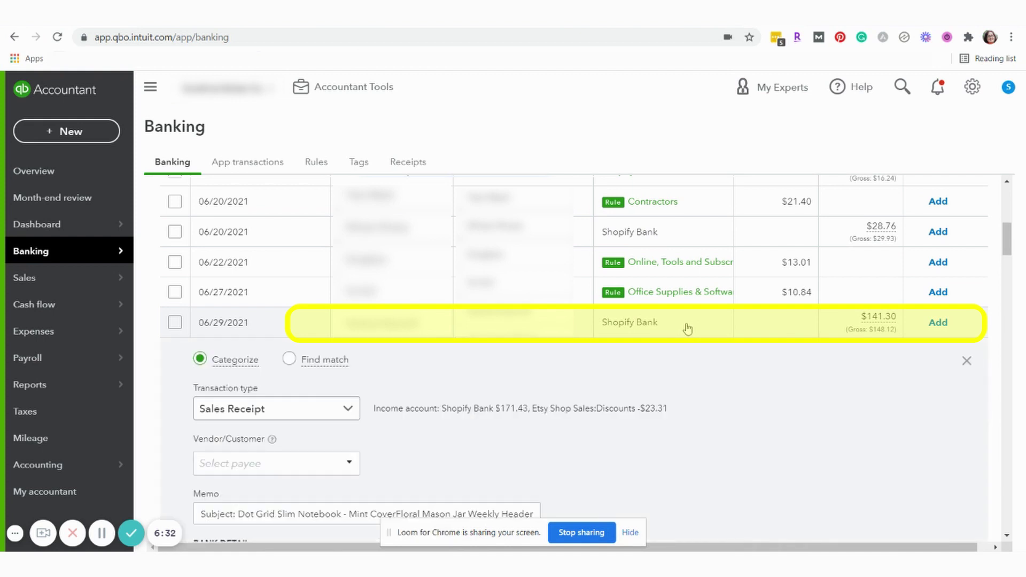
{"action": "mouse_move", "coordinate": [69, 278]}
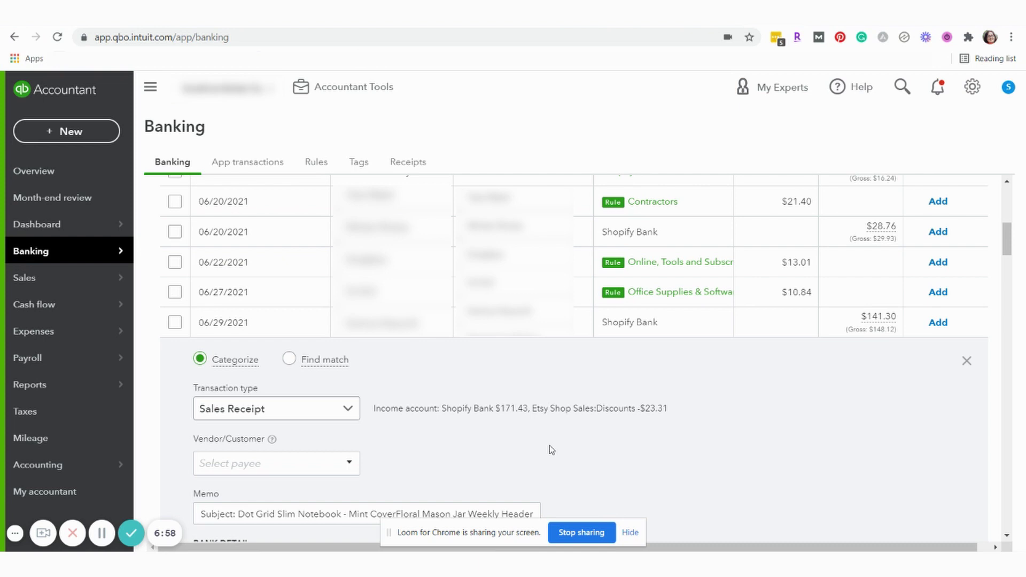
{"action": "left_click_drag", "start_coordinate": [593, 400], "coordinate": [596, 410]}
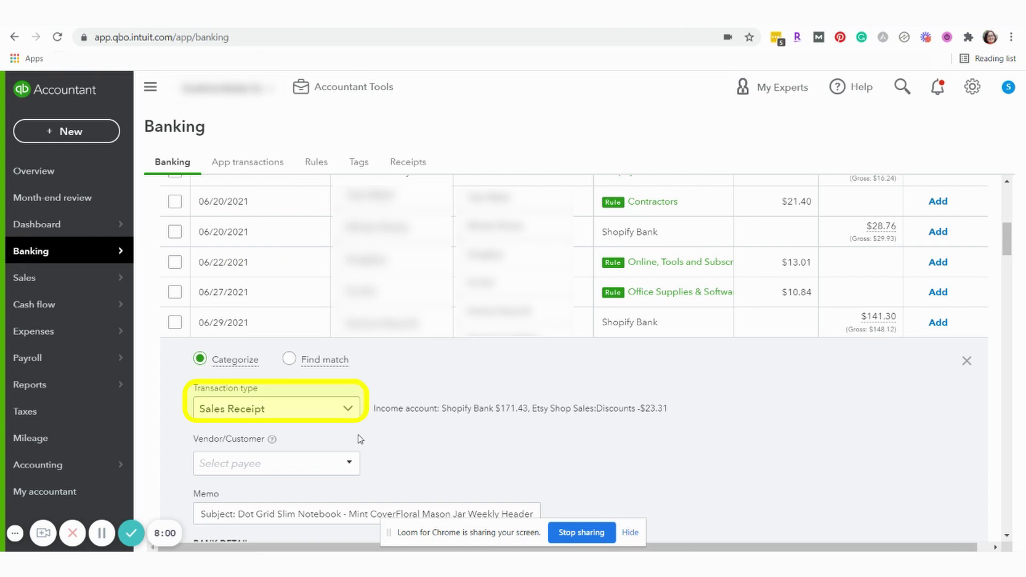
Make the 06/29/2021 $141.30 transaction a Deposit categorized to Shopify Bank and add it.
{"action": "left_click", "coordinate": [348, 409]}
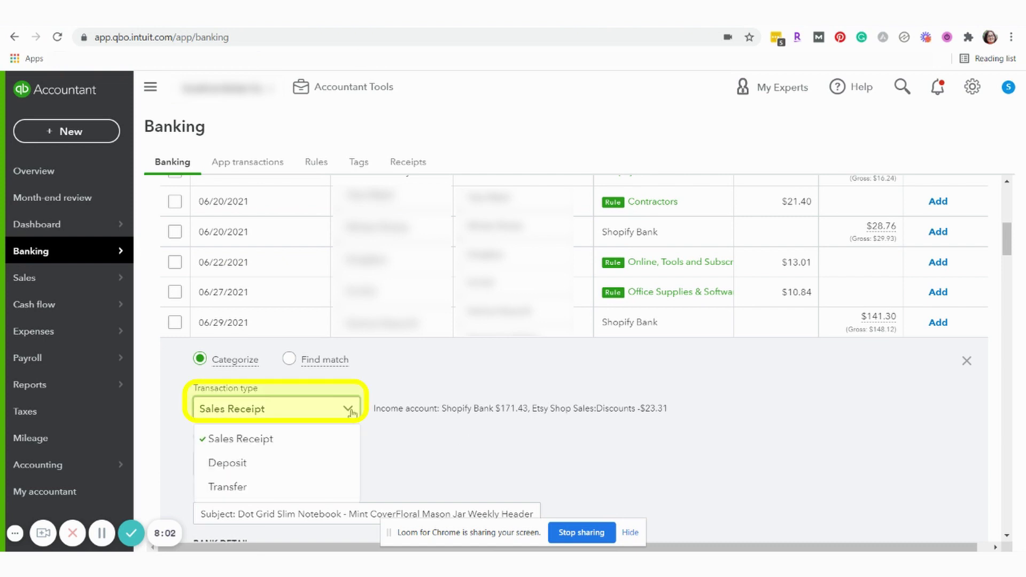
{"action": "left_click", "coordinate": [239, 464]}
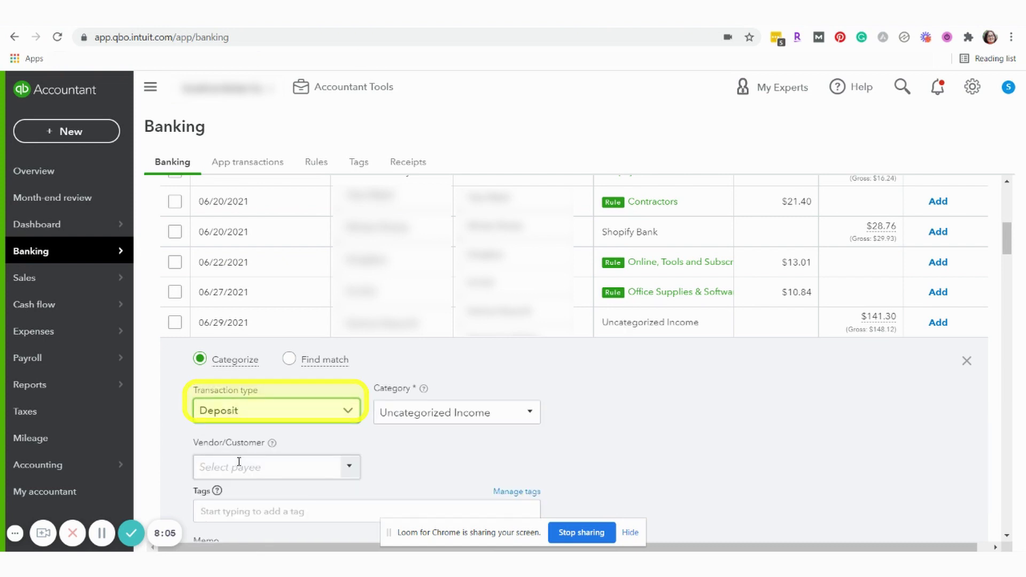
{"action": "left_click", "coordinate": [427, 405]}
{"action": "type", "text": "sh"}
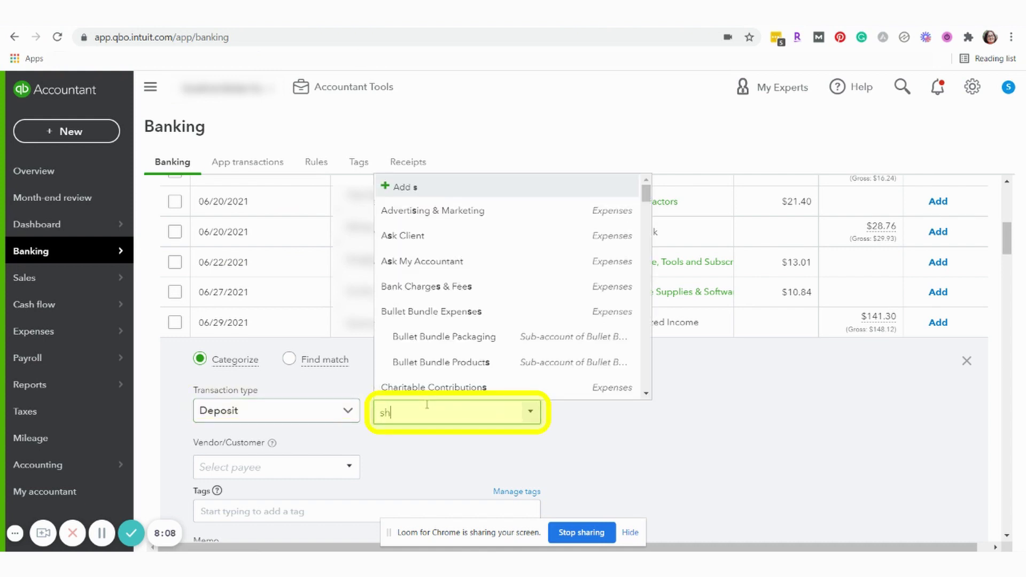
{"action": "type", "text": "opify Expenses"}
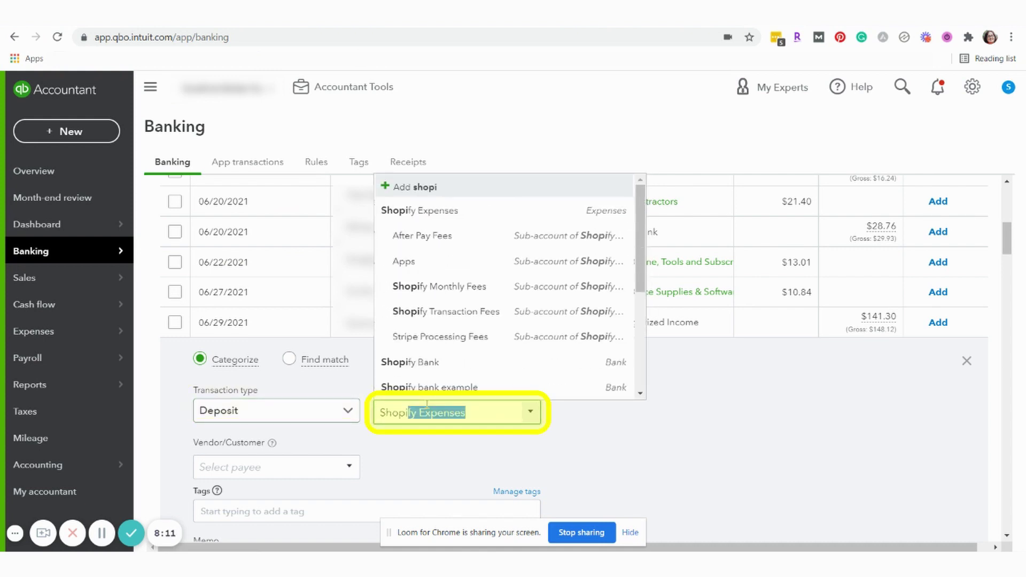
{"action": "left_click", "coordinate": [428, 363]}
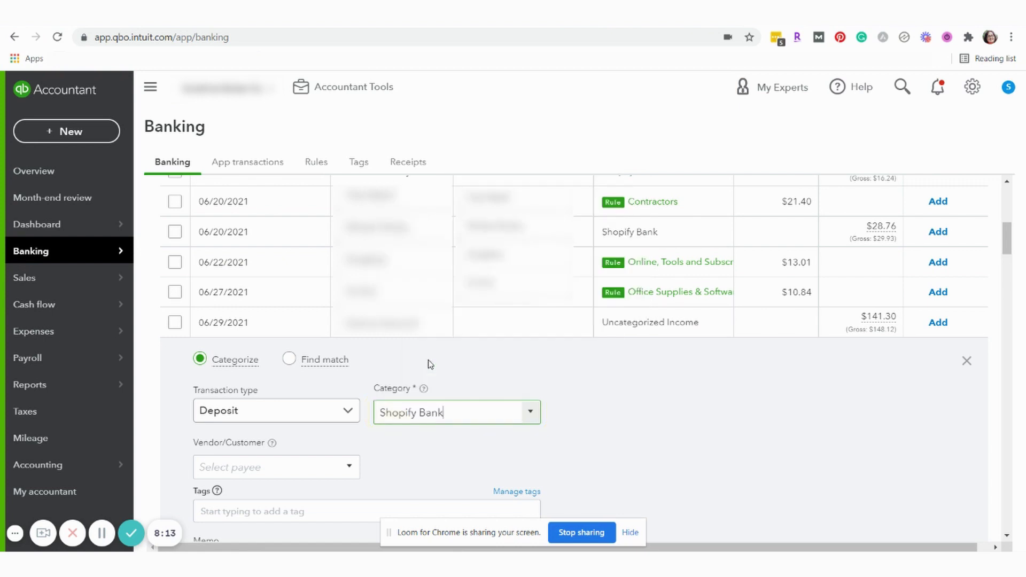
{"action": "scroll", "coordinate": [843, 377], "scroll_direction": "down", "scroll_amount": 1}
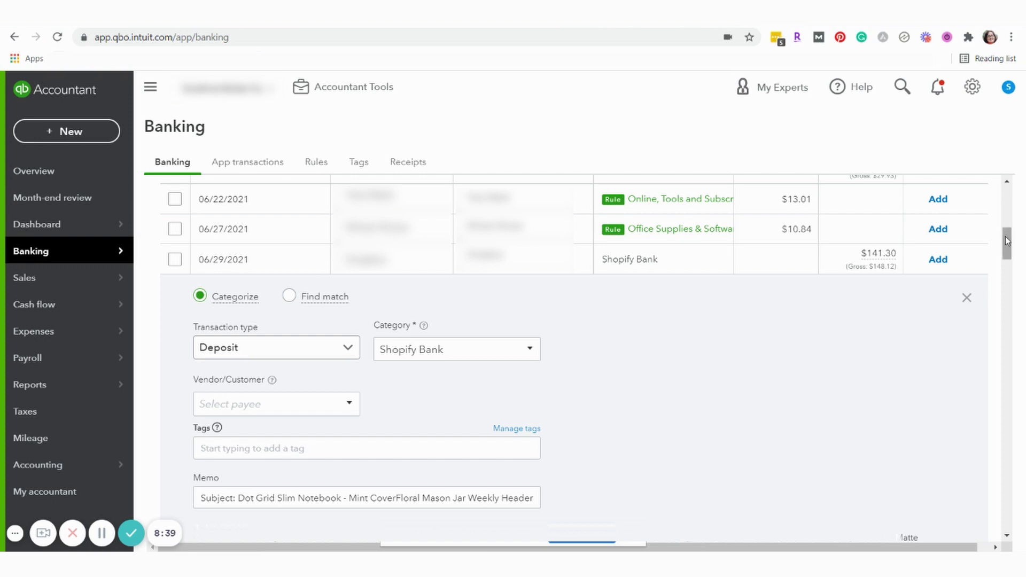
{"action": "left_click_drag", "start_coordinate": [1007, 241], "coordinate": [1008, 250]}
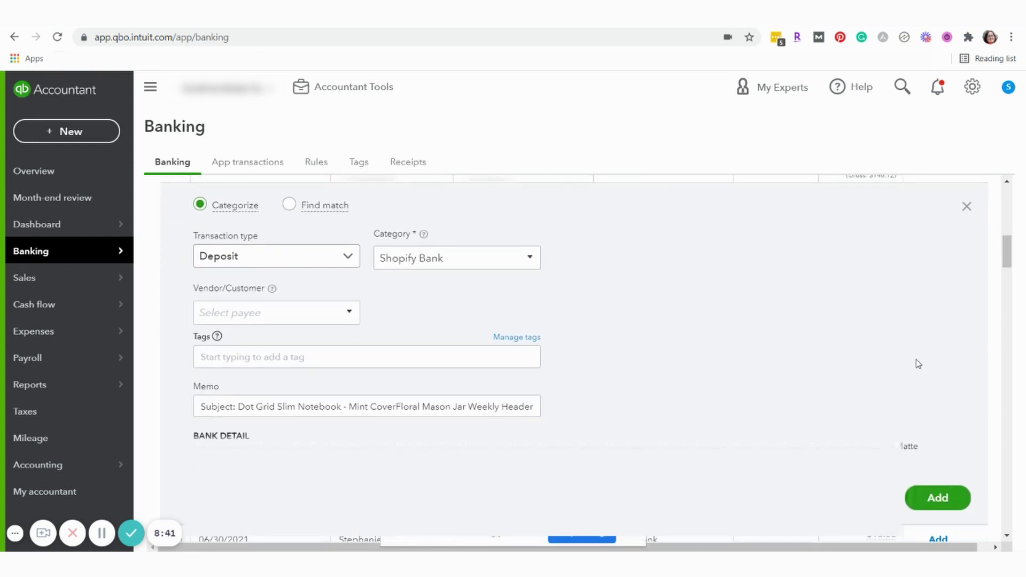
{"action": "left_click", "coordinate": [935, 501]}
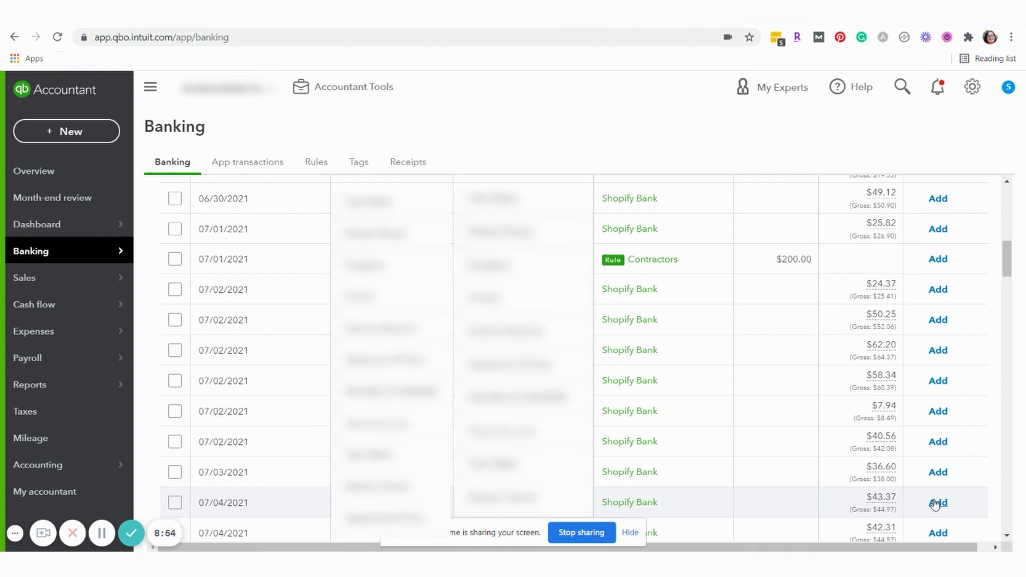
Select the four 07/02 Shopify Bank transactions, including the $7.94 one.
{"action": "left_click", "coordinate": [174, 320]}
{"action": "left_click", "coordinate": [175, 350]}
{"action": "left_click", "coordinate": [174, 381]}
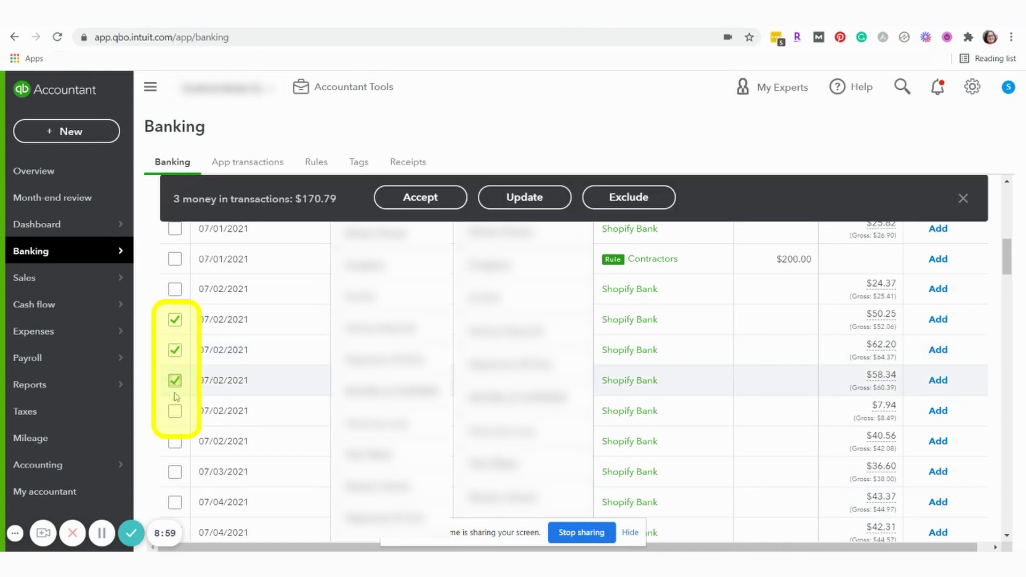
{"action": "left_click", "coordinate": [175, 411]}
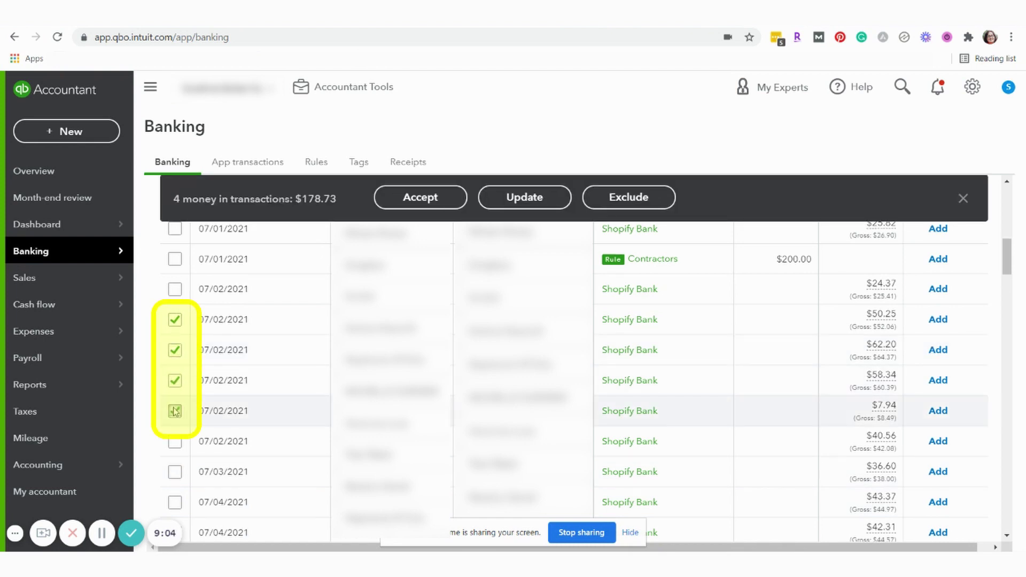
Batch-update them as Deposits from payee Shopify Deposits, category Shopify Bank, and accept.
{"action": "left_click", "coordinate": [528, 202]}
{"action": "left_click", "coordinate": [385, 286]}
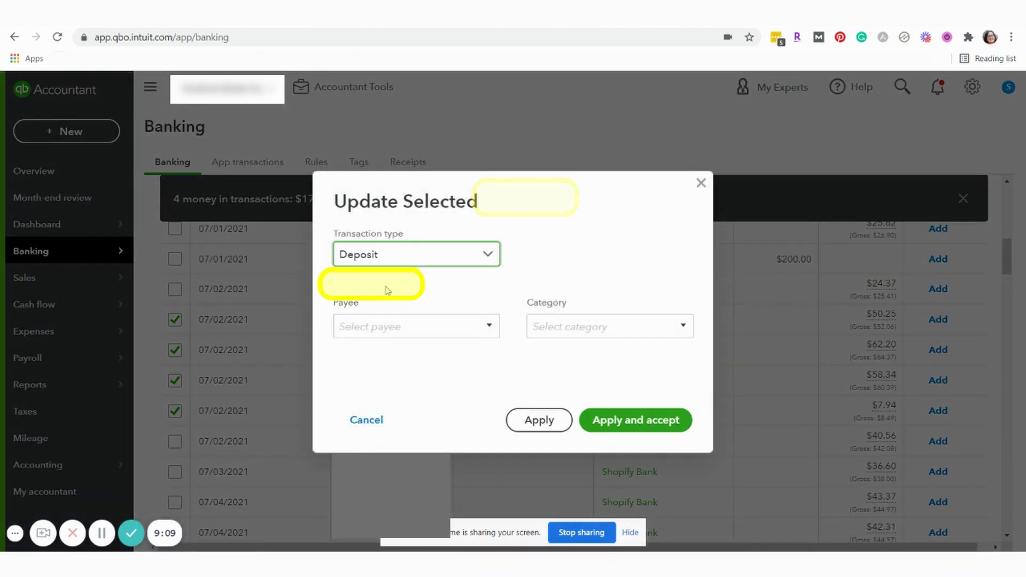
{"action": "left_click", "coordinate": [490, 331]}
{"action": "type", "text": "Shopify Deposits"}
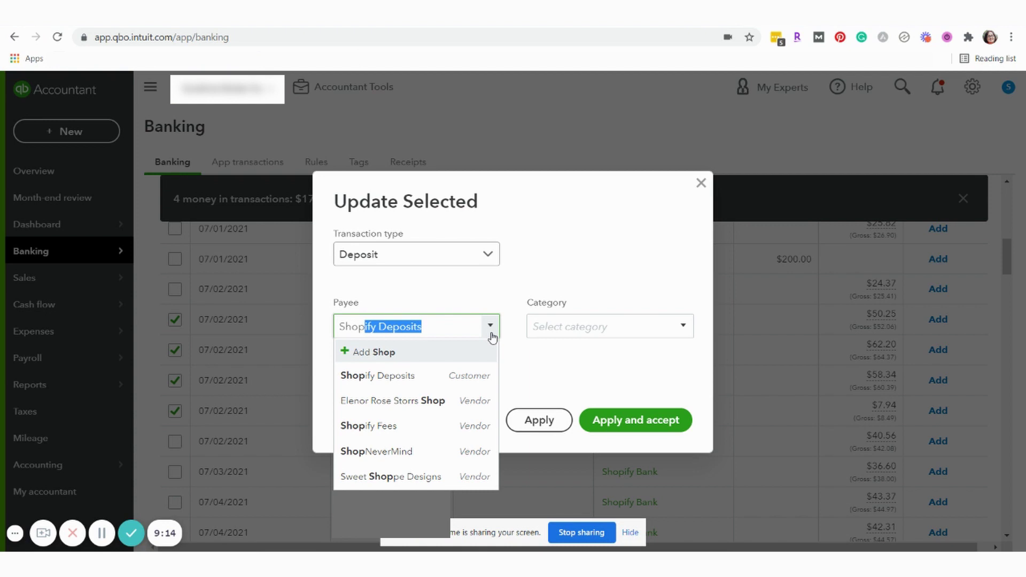
{"action": "left_click", "coordinate": [461, 376]}
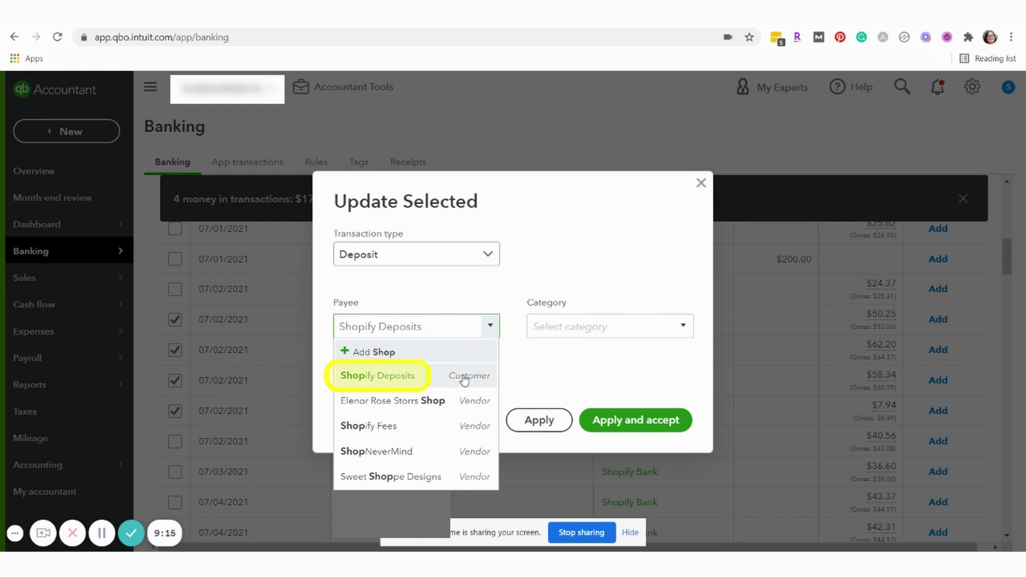
{"action": "left_click", "coordinate": [561, 332]}
{"action": "type", "text": "s"}
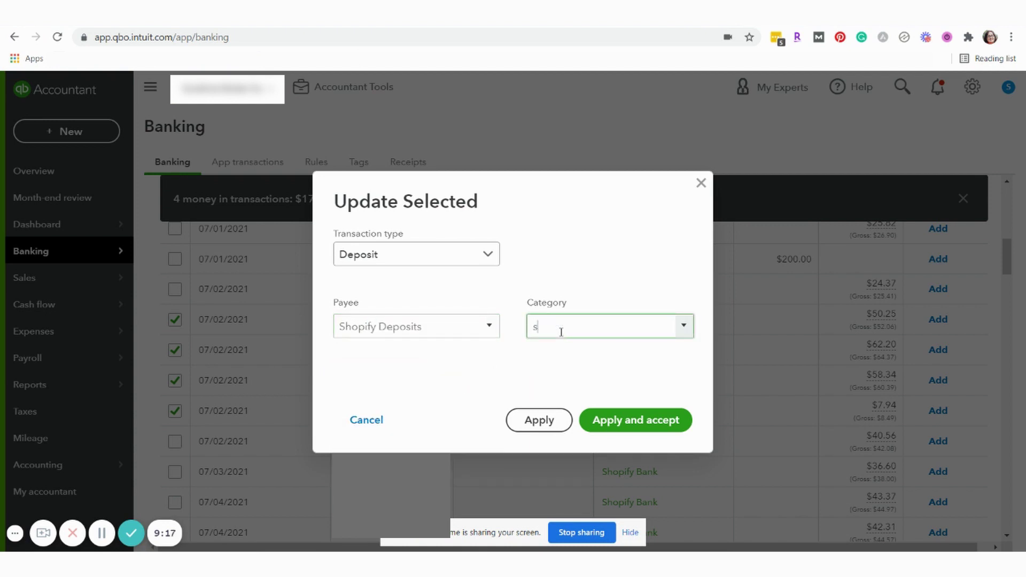
{"action": "type", "text": "hopify Expenses"}
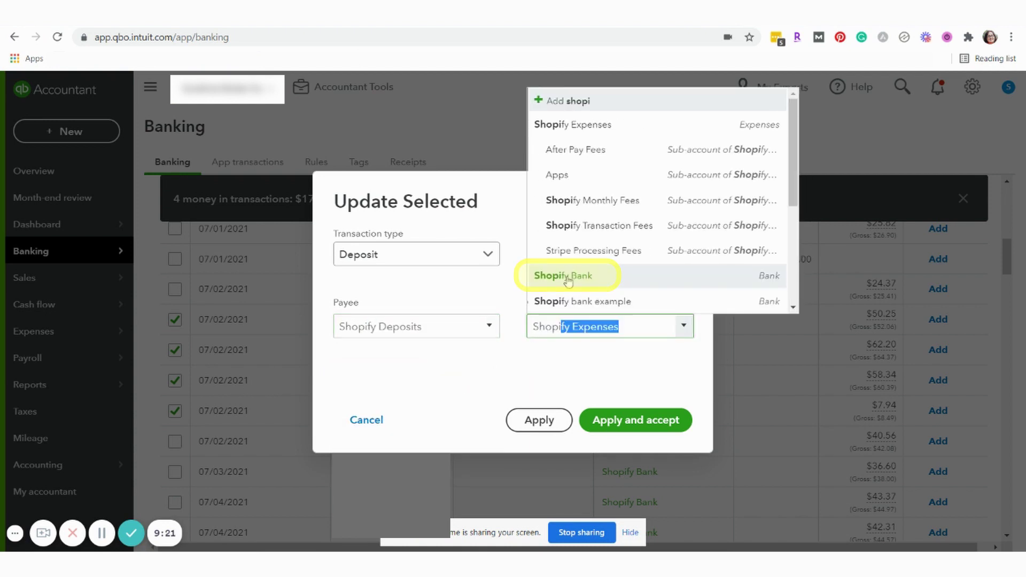
{"action": "left_click", "coordinate": [567, 279]}
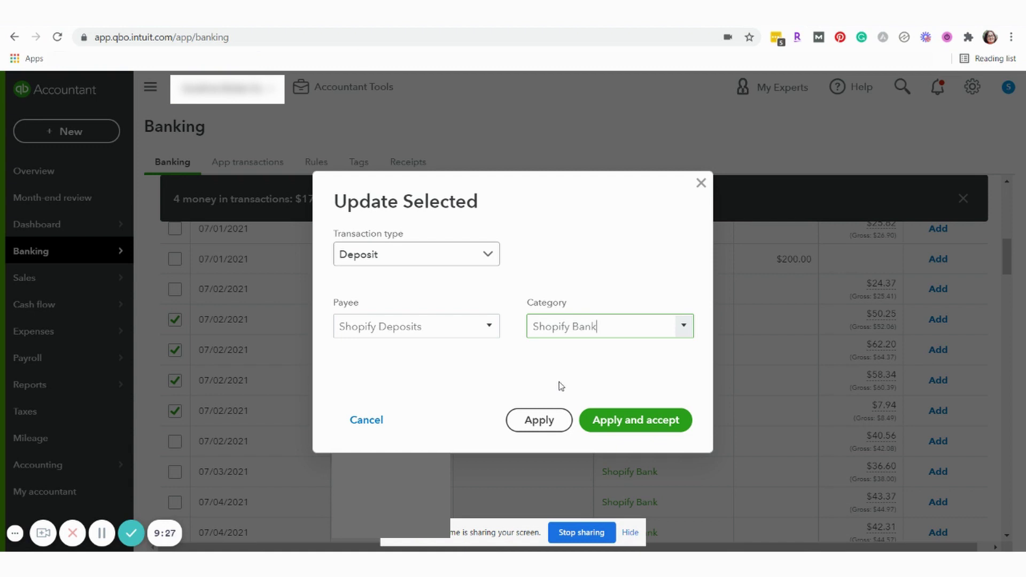
{"action": "left_click", "coordinate": [625, 421]}
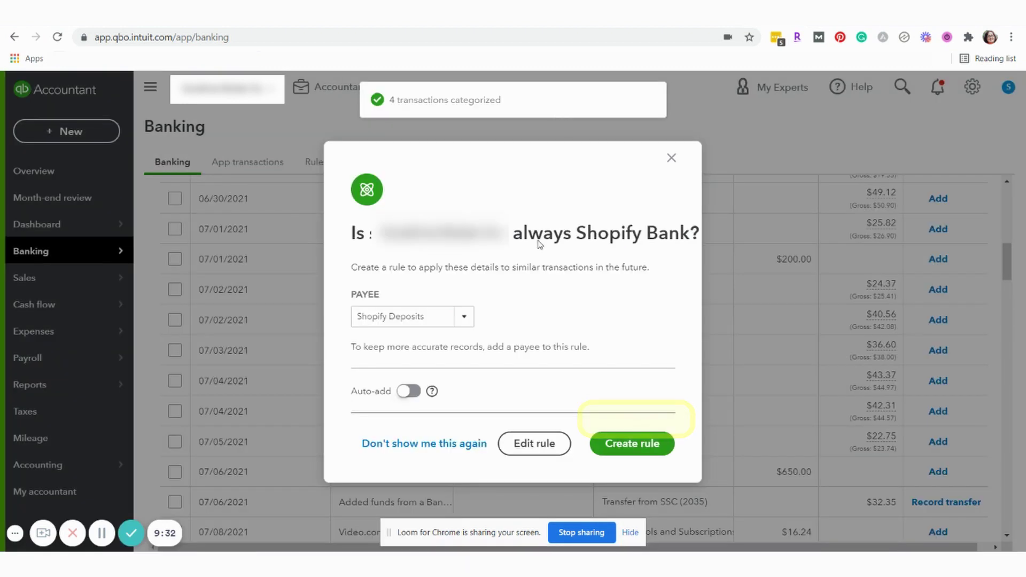
Dismiss the rule offer and open the Sync With Etsy settings page from My Apps.
{"action": "left_click", "coordinate": [672, 158]}
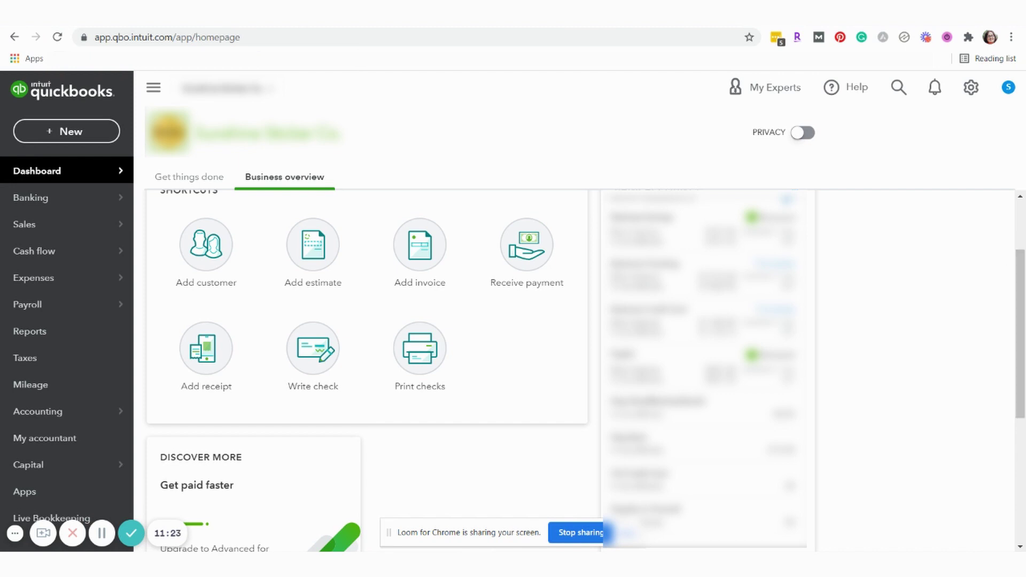
{"action": "left_click", "coordinate": [52, 506]}
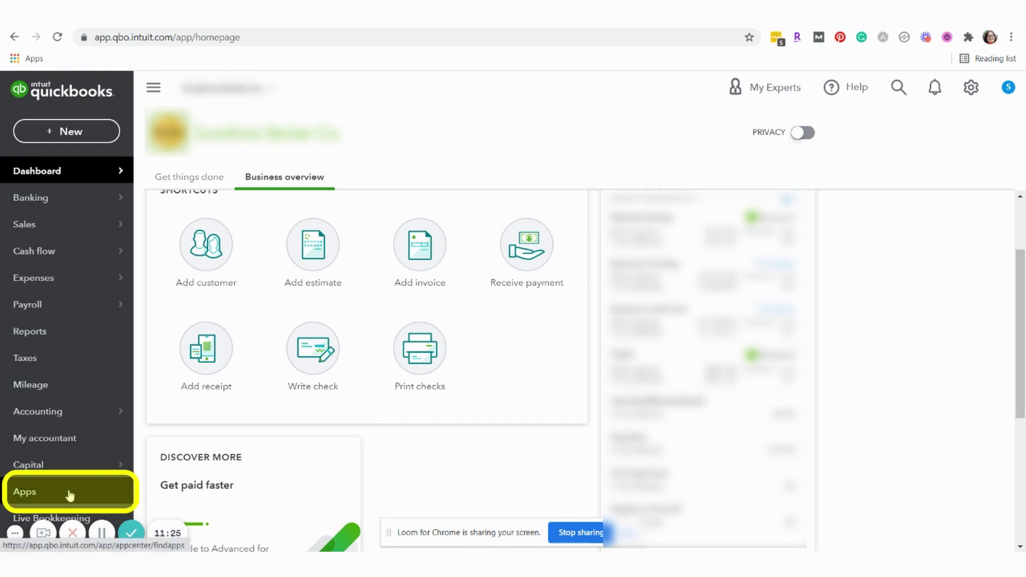
{"action": "left_click", "coordinate": [270, 137]}
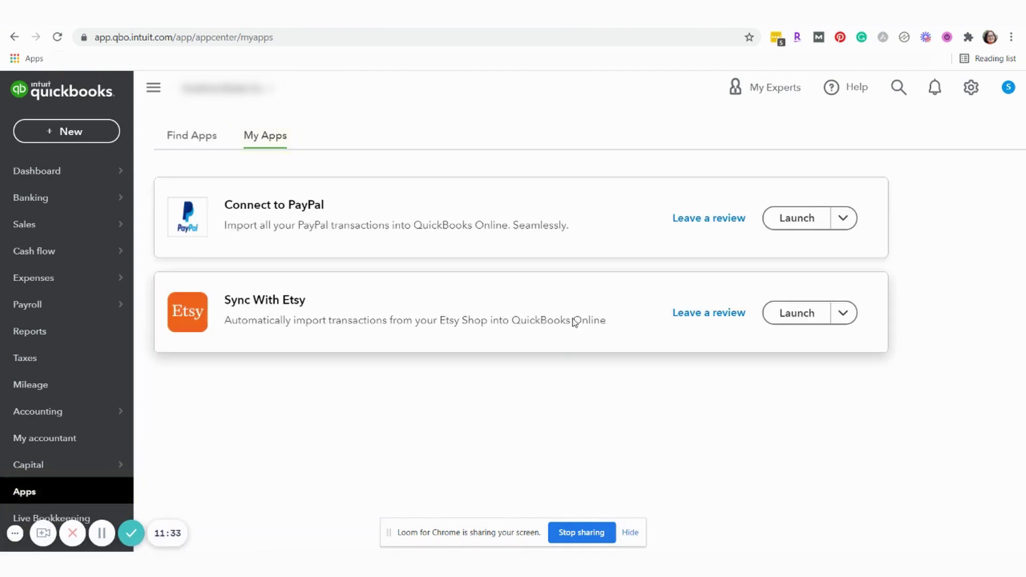
{"action": "left_click", "coordinate": [844, 313]}
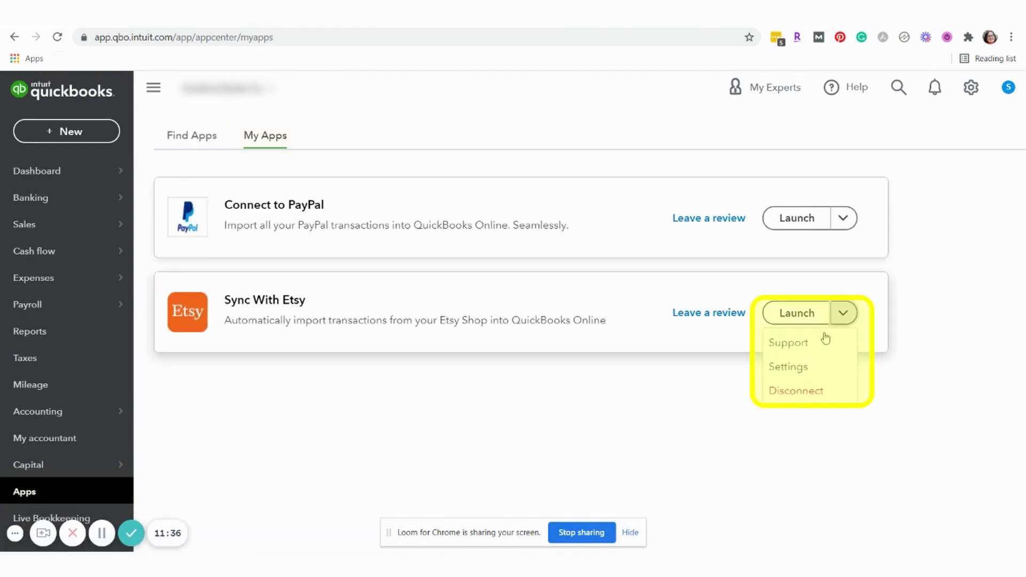
{"action": "left_click", "coordinate": [797, 368]}
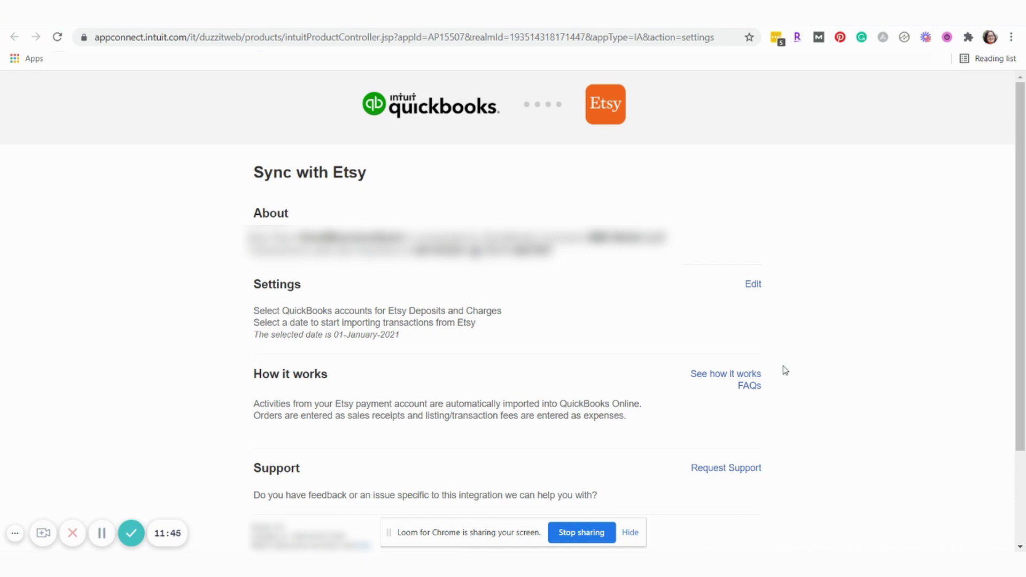
{"action": "left_click_drag", "start_coordinate": [1021, 263], "coordinate": [1022, 314]}
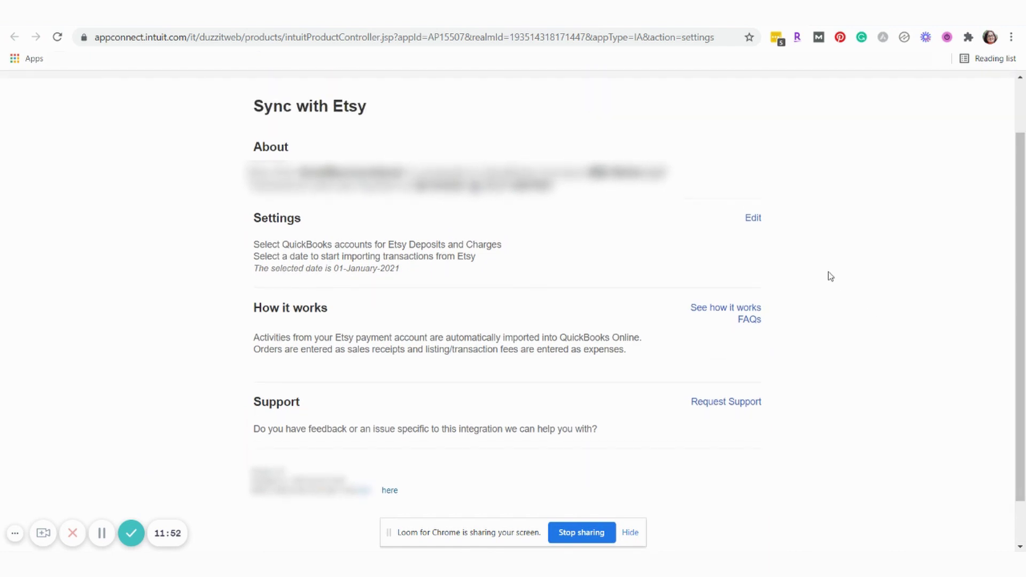
Set the Etsy shop time zone to America/New_York in the Sync with Etsy settings and save.
{"action": "left_click", "coordinate": [754, 219]}
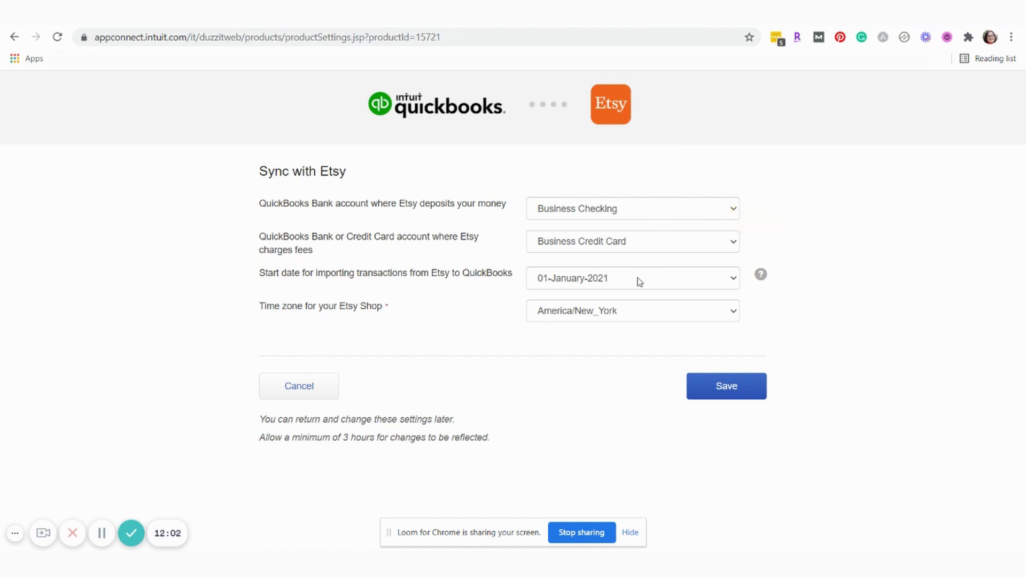
{"action": "left_click", "coordinate": [588, 312]}
{"action": "left_click", "coordinate": [734, 314]}
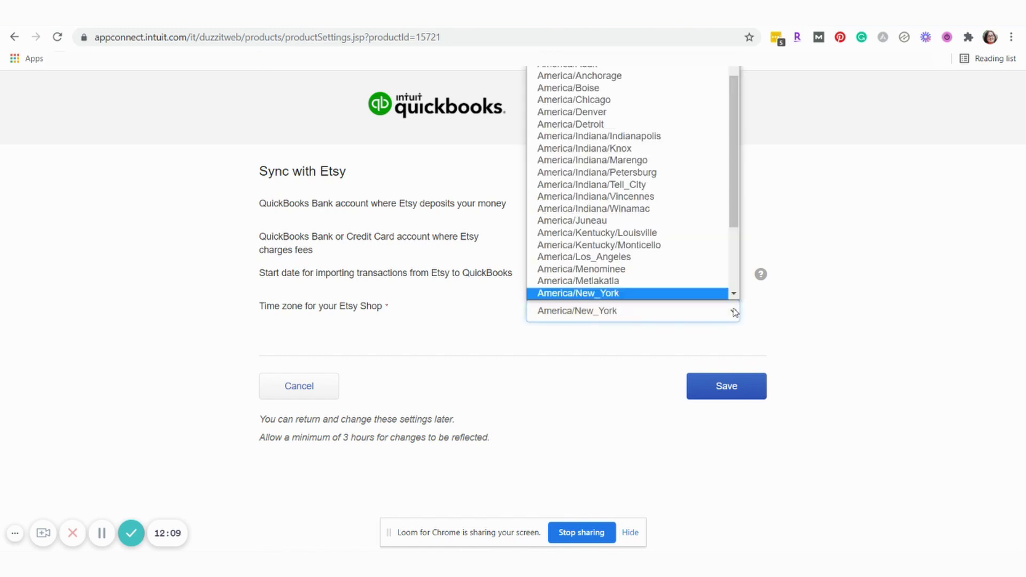
{"action": "scroll", "coordinate": [703, 294], "scroll_direction": "down", "scroll_amount": 1}
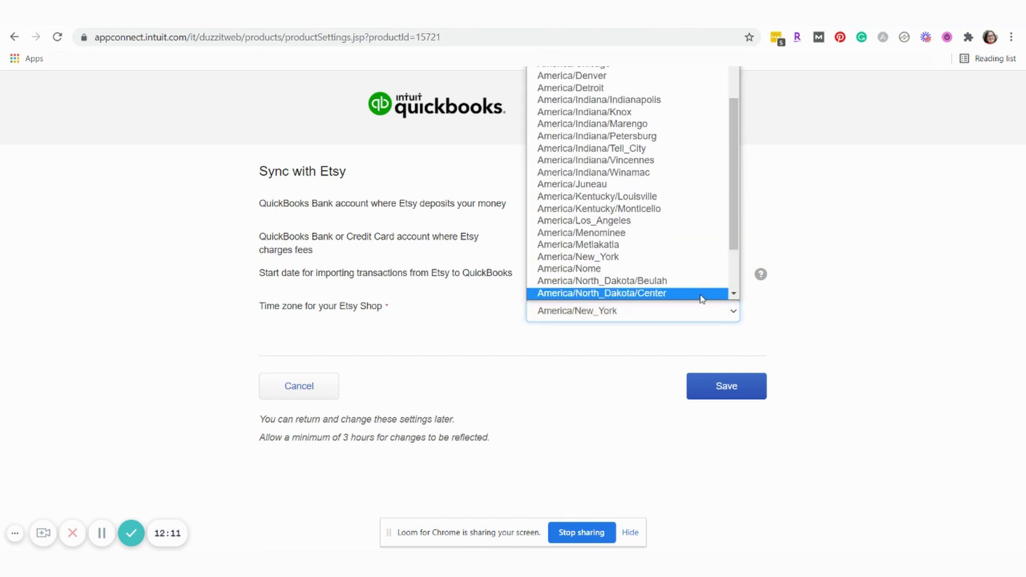
{"action": "left_click", "coordinate": [685, 257]}
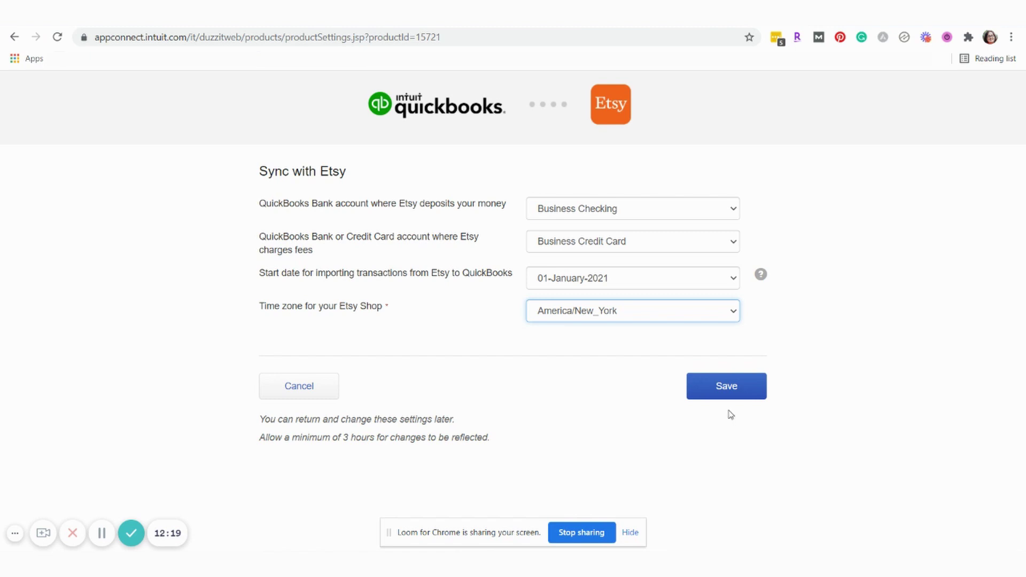
{"action": "left_click", "coordinate": [728, 390]}
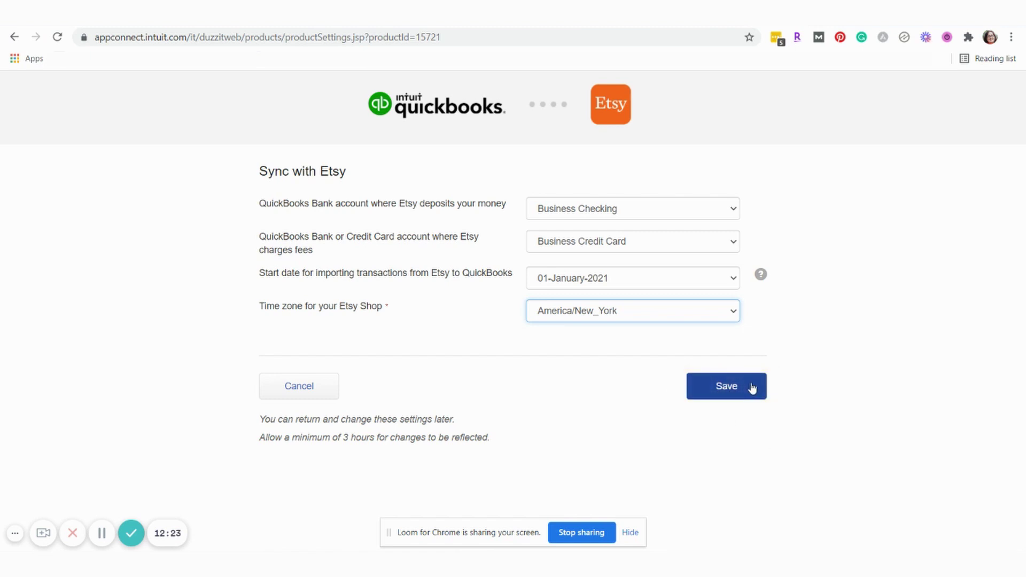
Confirm the saved Etsy sync settings, returning to the overview that still imports from 01-January-2021.
{"action": "left_click", "coordinate": [735, 387]}
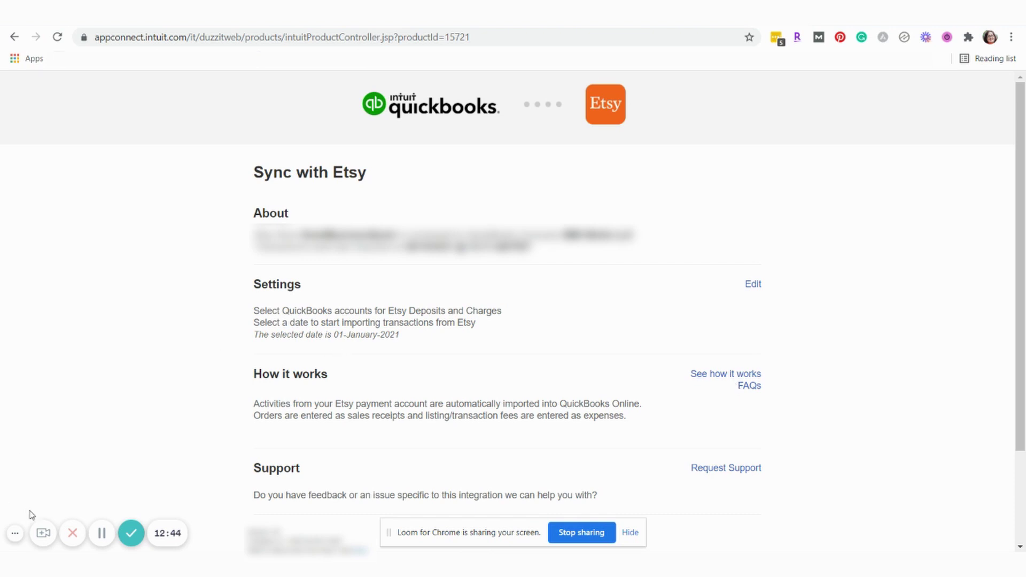
{"action": "left_click", "coordinate": [43, 533]}
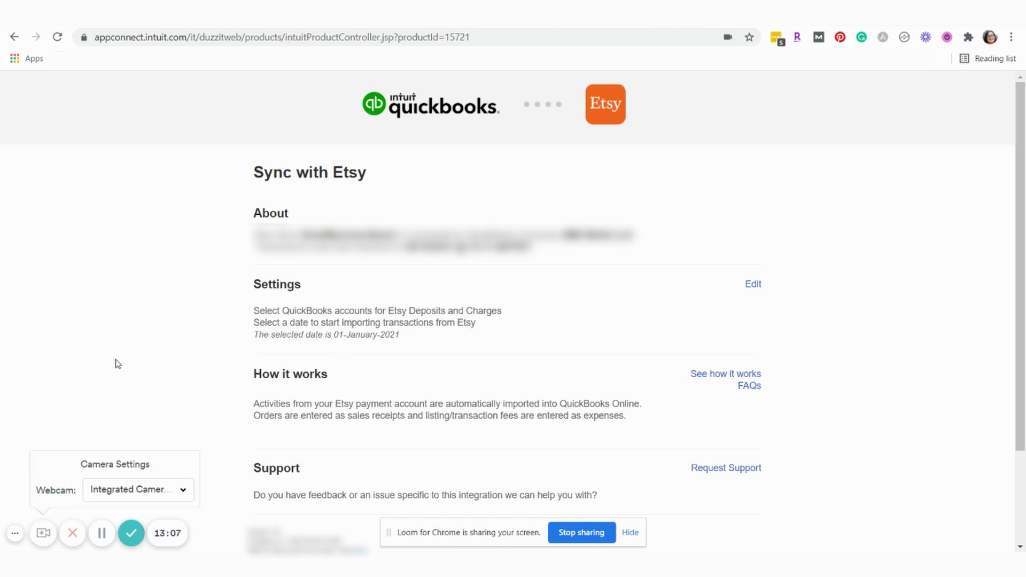